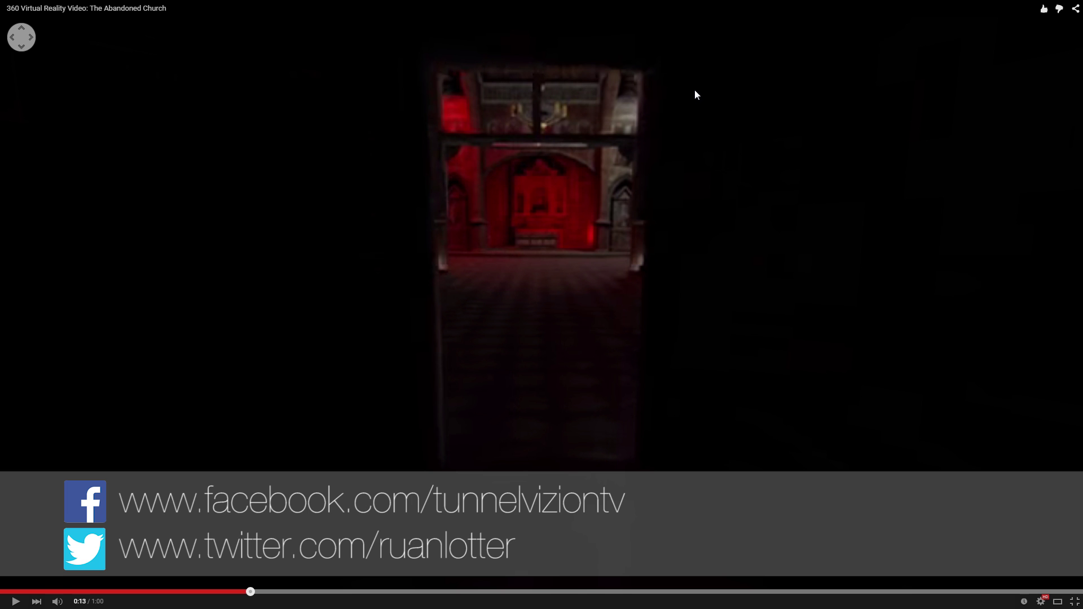
Step: Play the 360 church video while looking around, then pause it at 0:23
click(15, 602)
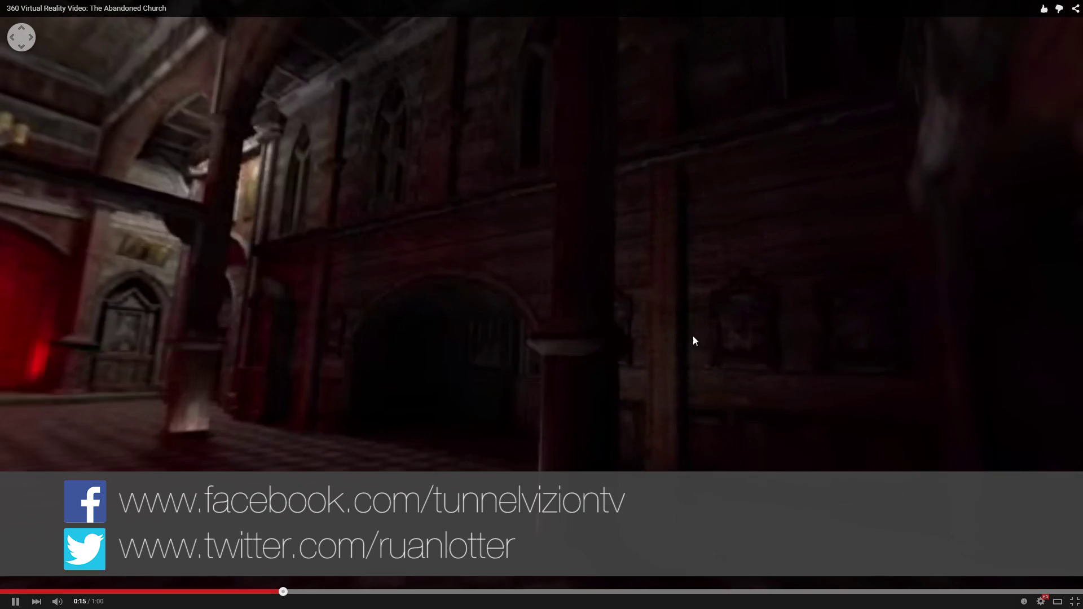
drag(693, 336, 849, 206)
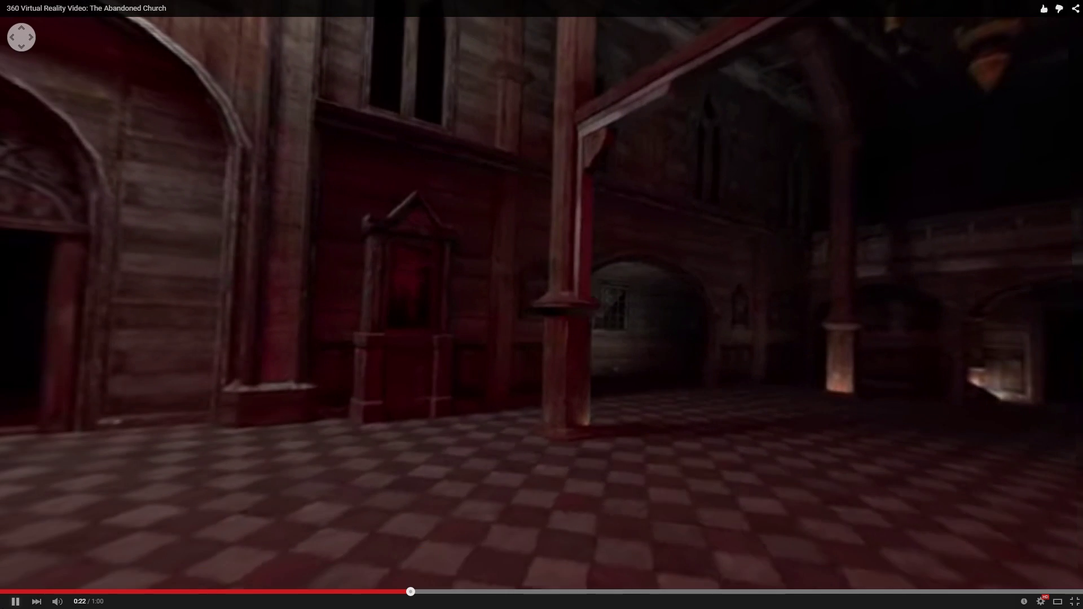
click(123, 515)
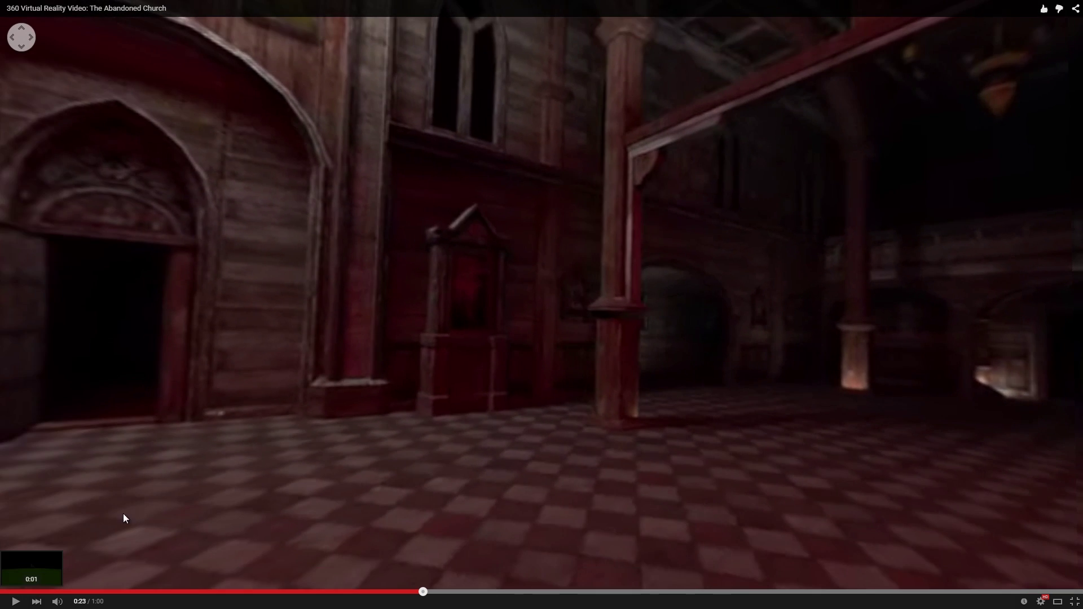
drag(451, 240, 560, 340)
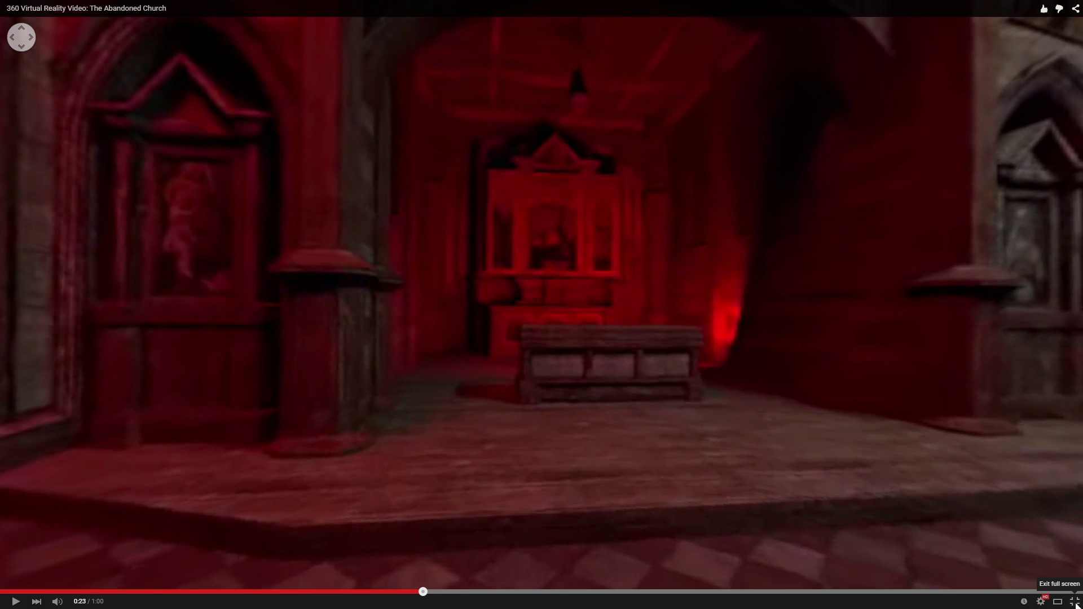
Step: Exit fullscreen, switch to the 3ds Max teapot scene and select the camera
click(1075, 602)
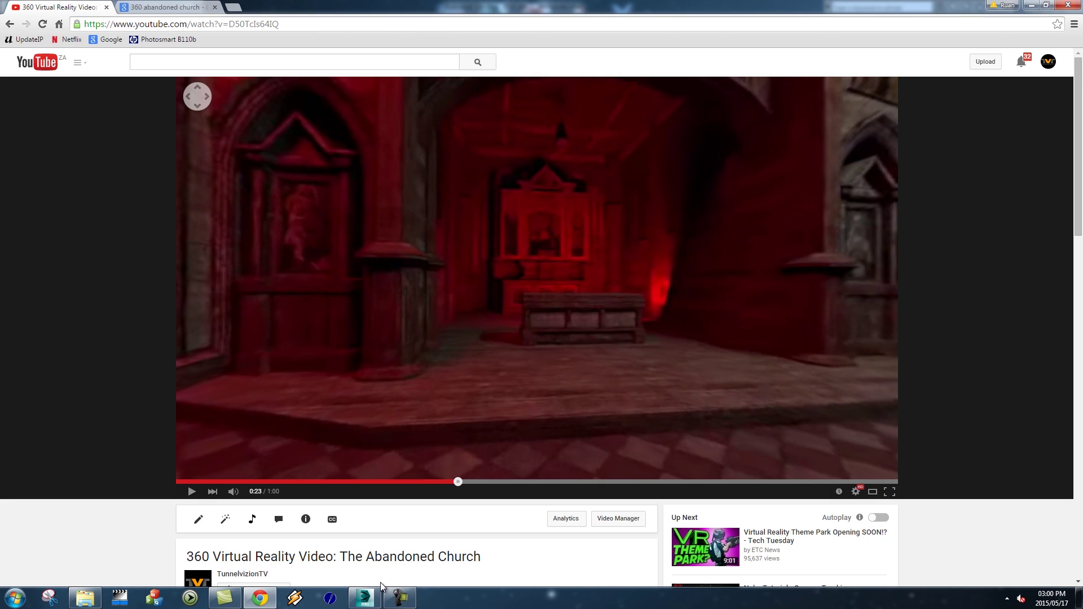
click(366, 597)
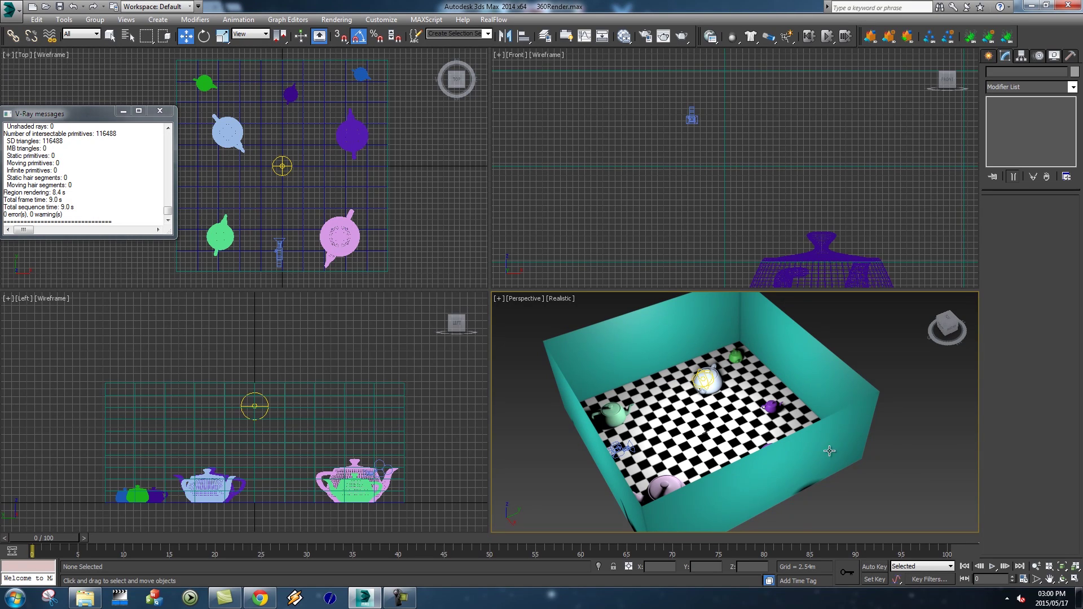
alt+middle_drag(829, 452, 567, 331)
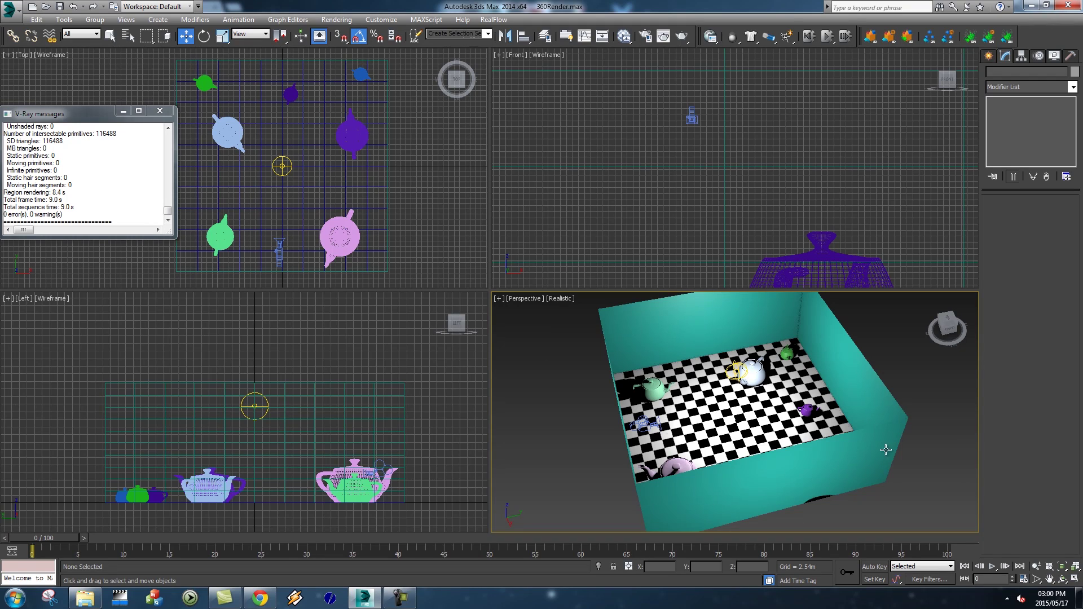
click(647, 424)
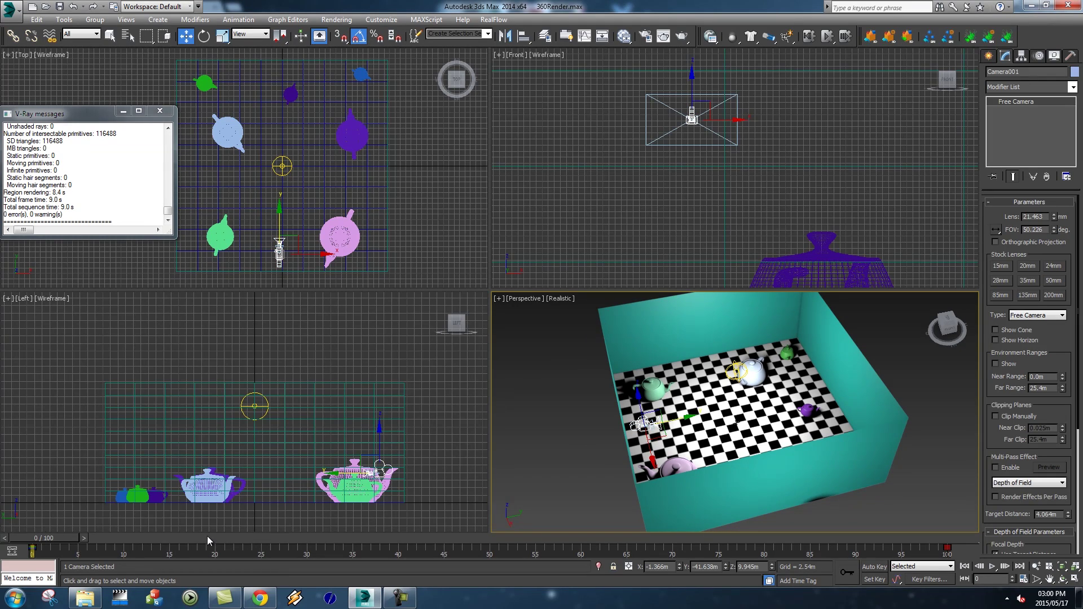
Step: Scrub the animation to watch the camera move, select Plane001, then clear the selection
drag(48, 542, 87, 551)
key(w)
click(737, 377)
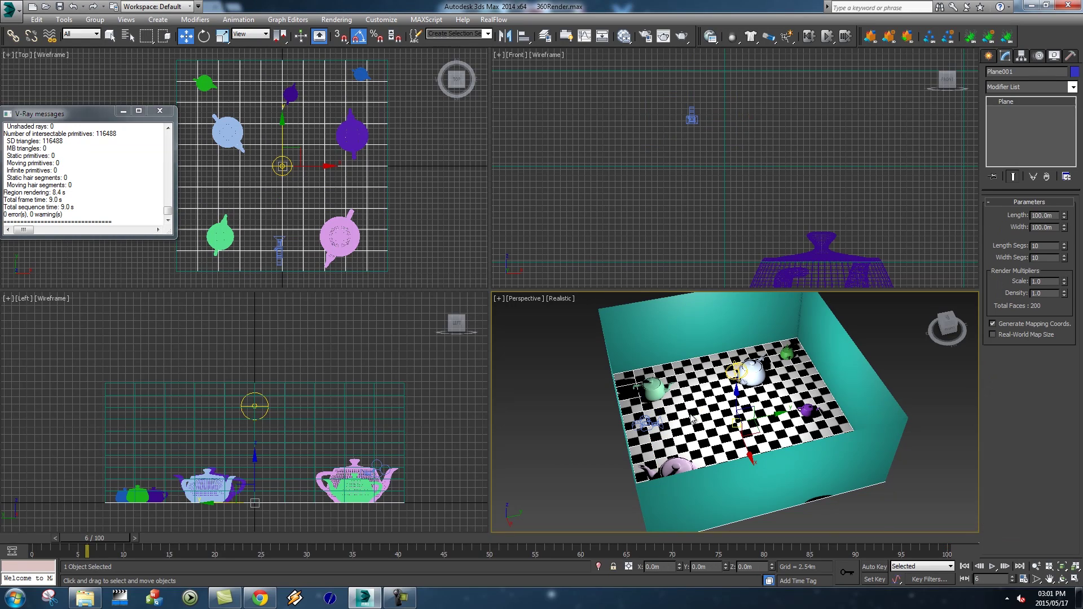
click(891, 360)
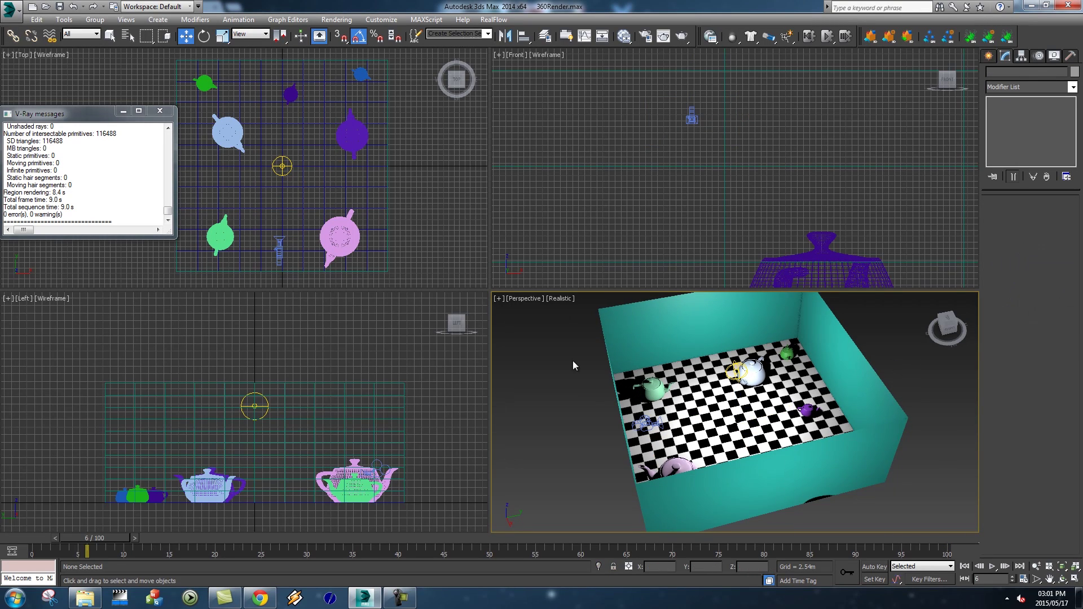
Step: Set the lower-right viewport to Camera001 and play through the camera animation
click(523, 303)
mouse_move(553, 310)
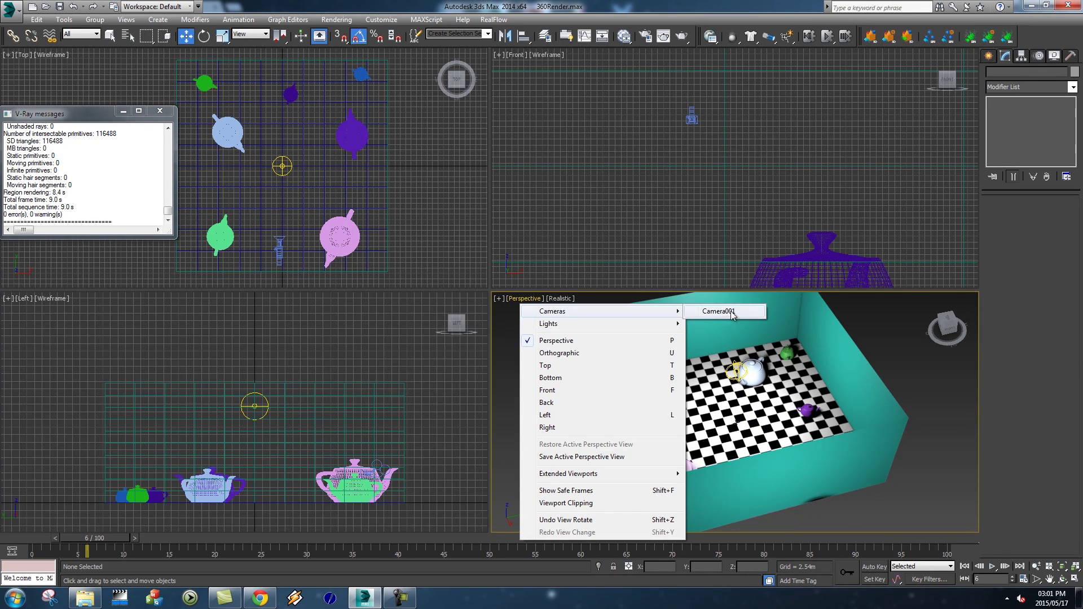
click(718, 311)
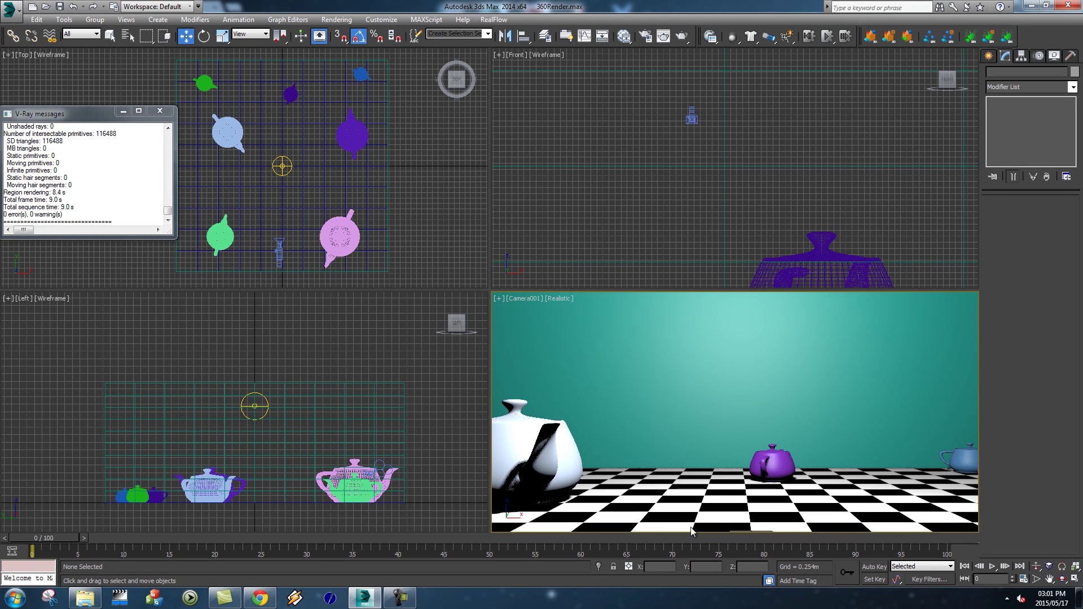
click(993, 566)
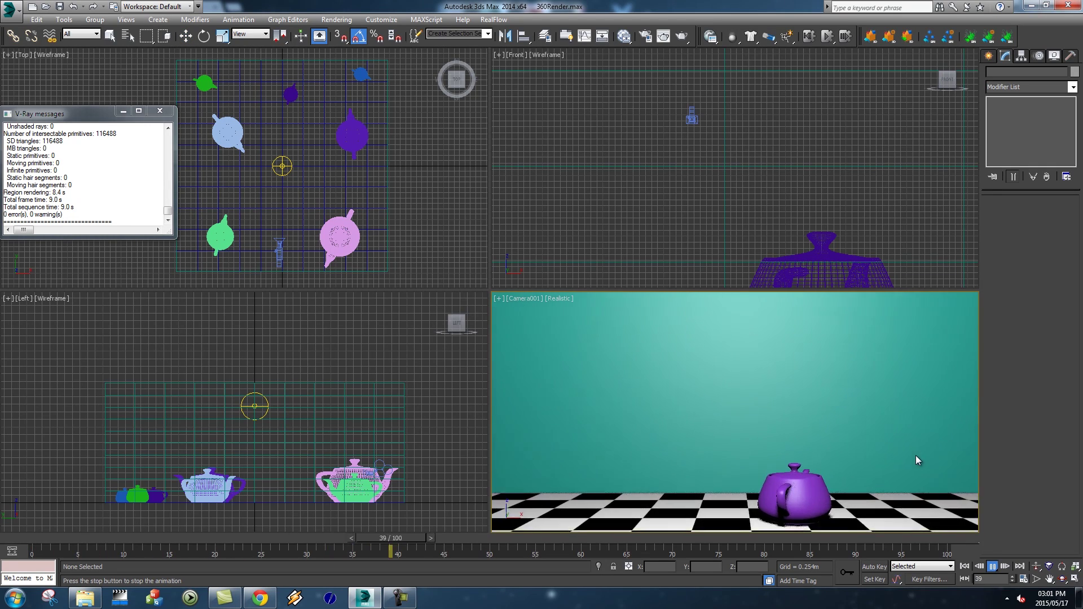
click(964, 566)
key(w)
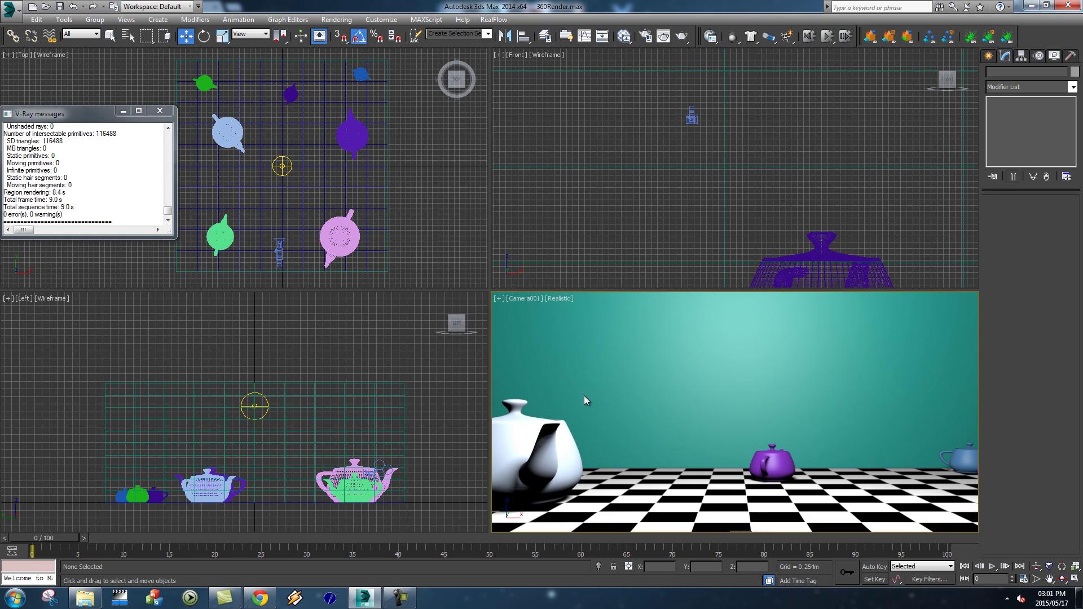
Step: Open Render Setup and check which renderer is assigned
click(336, 19)
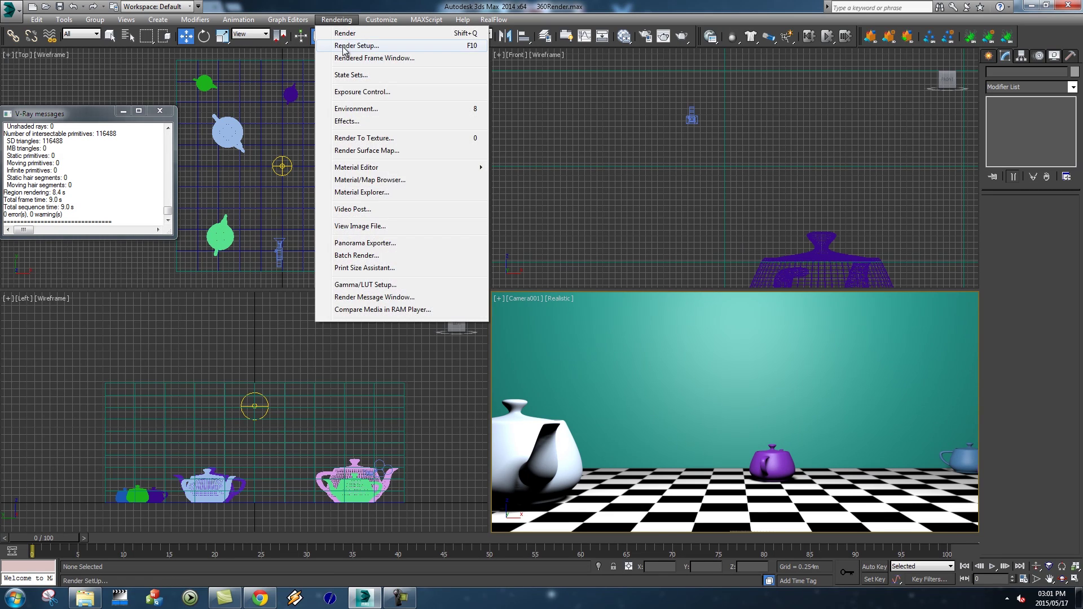
click(350, 43)
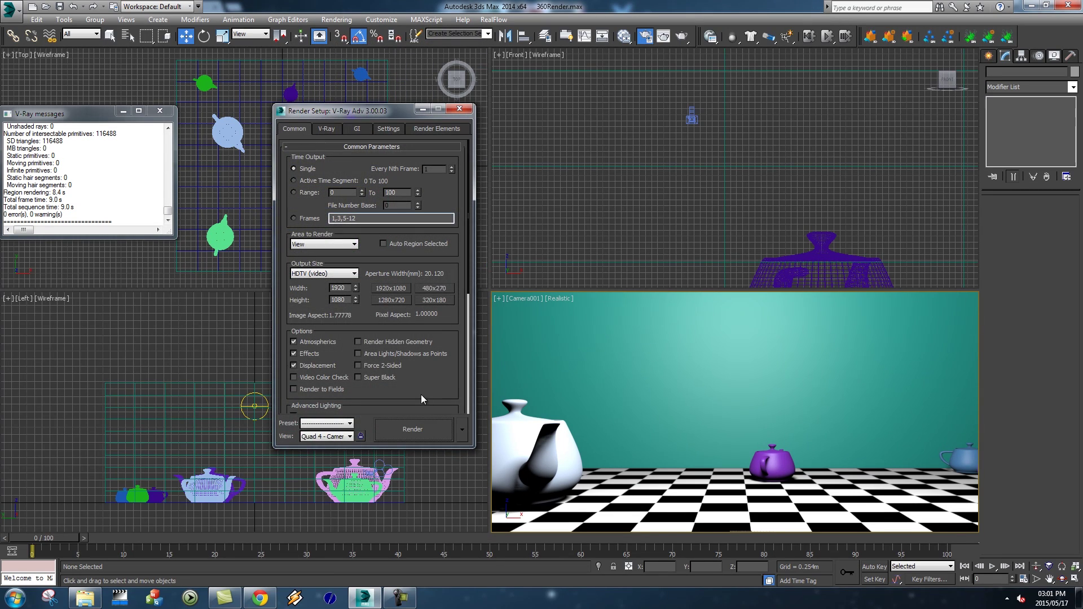
drag(421, 394, 409, 118)
click(372, 407)
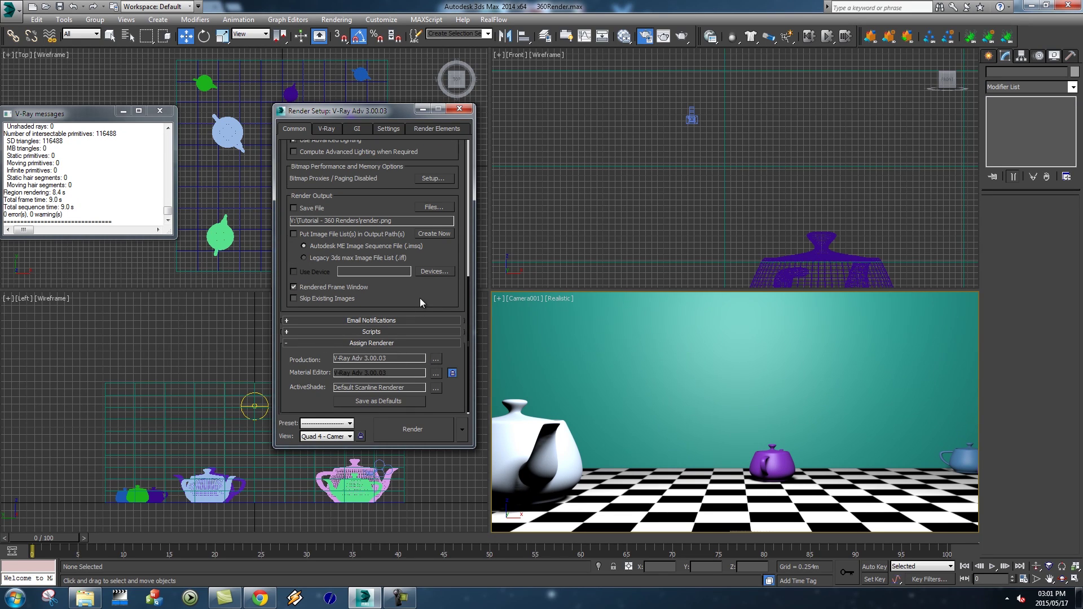
scroll(429, 299, up, 10)
Step: Select the back wall Plane002 and render the Camera001 view with V-Ray
click(460, 109)
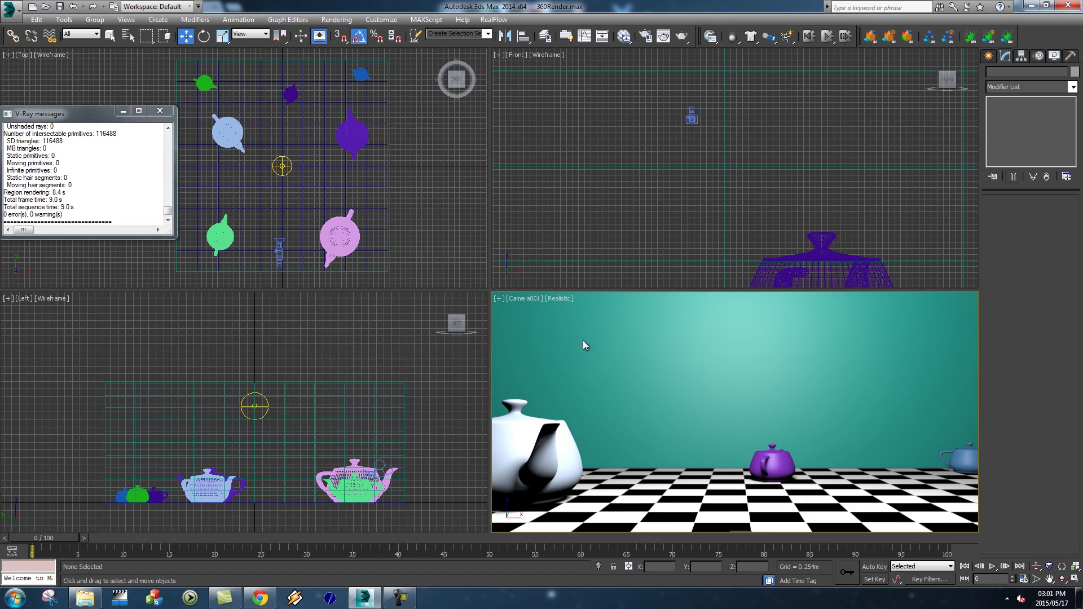
click(568, 309)
click(336, 19)
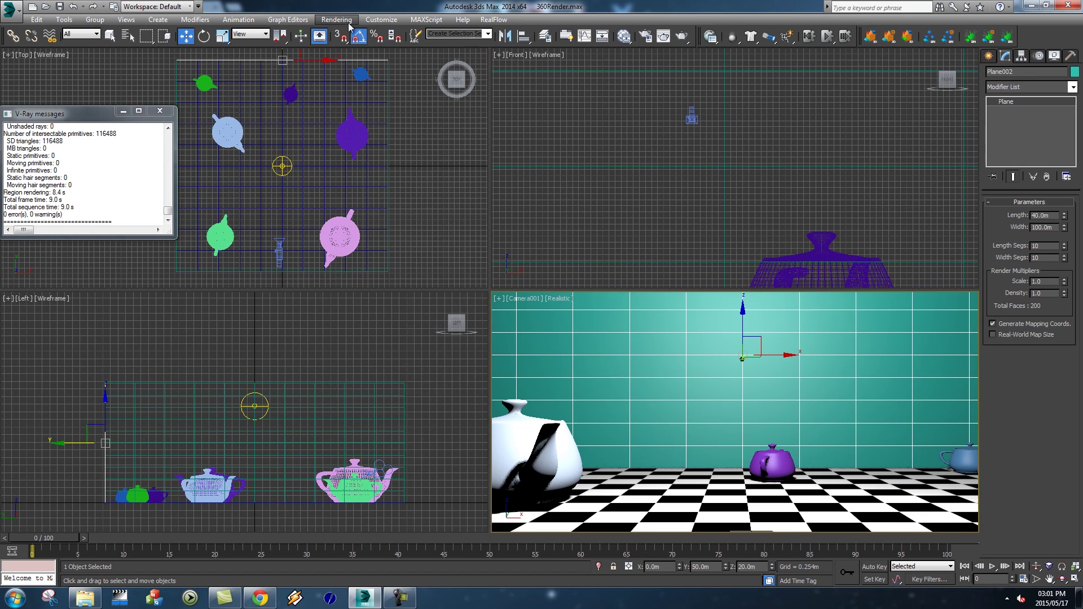
click(345, 34)
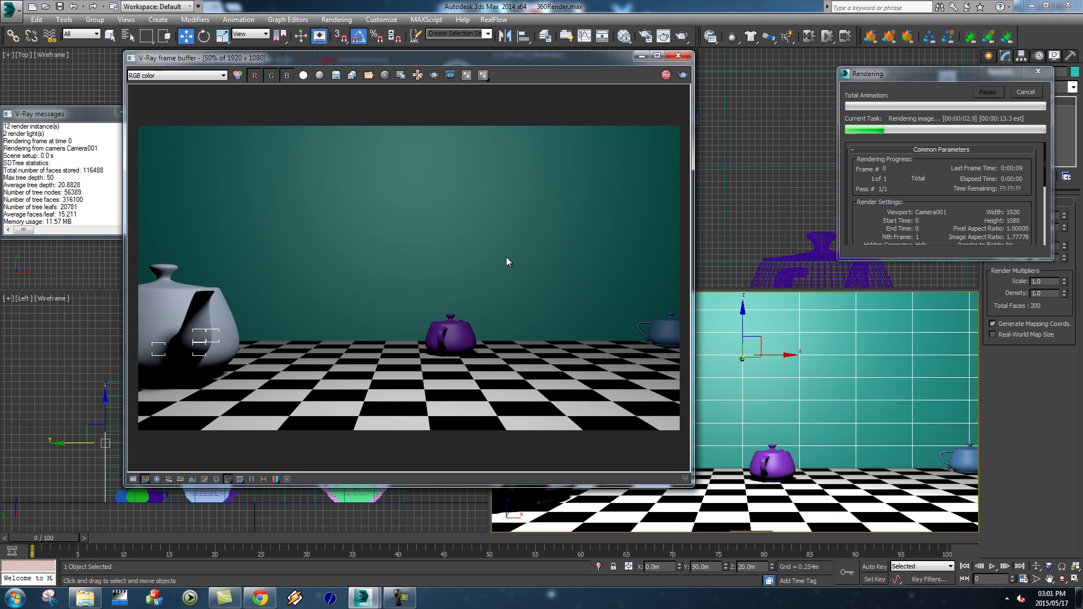
click(677, 57)
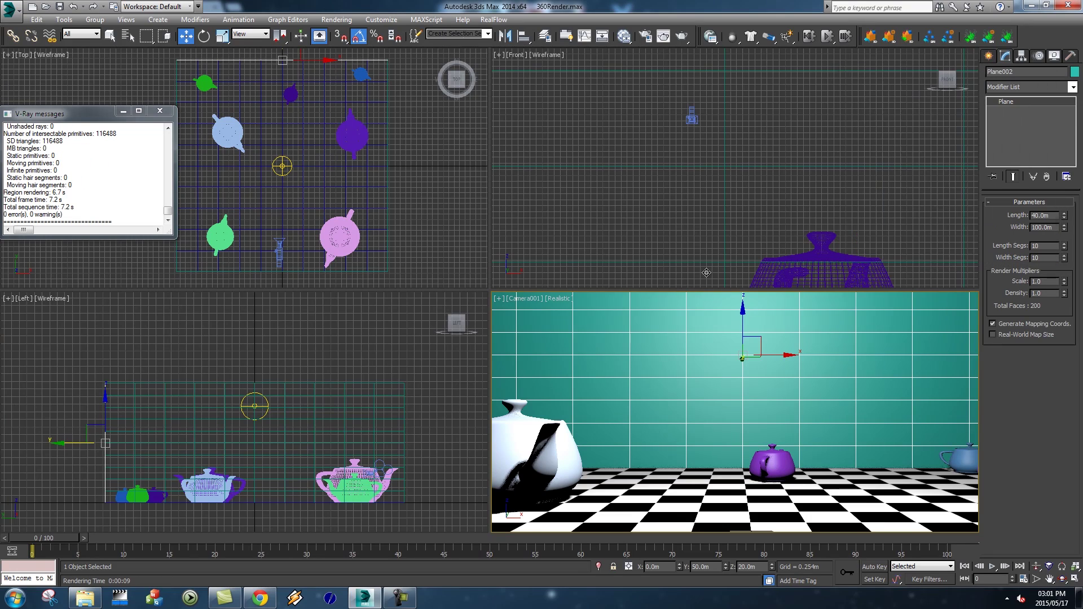
click(277, 257)
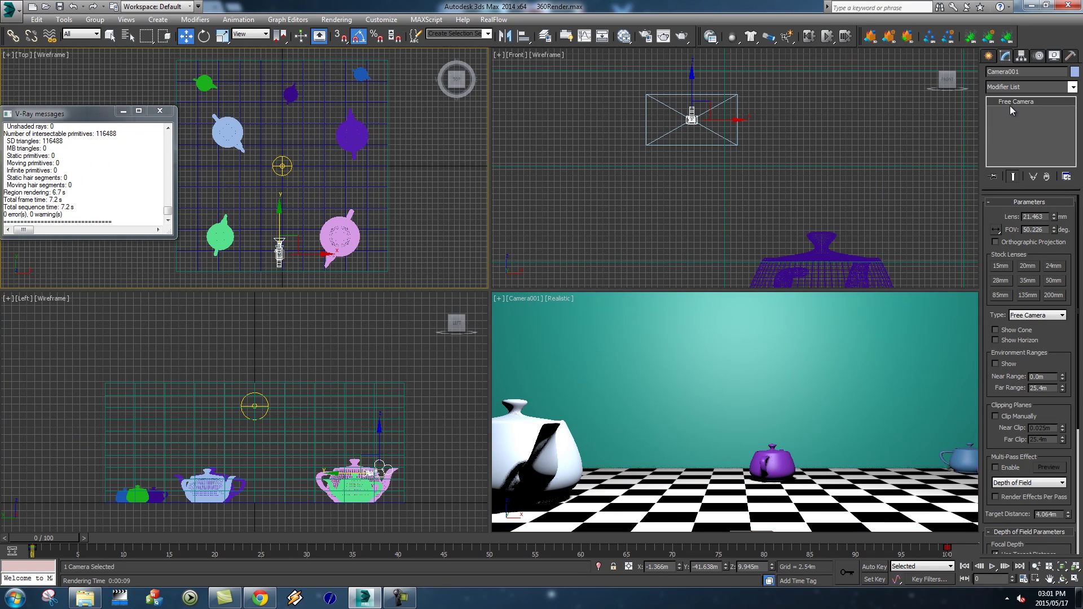
click(989, 55)
click(1032, 74)
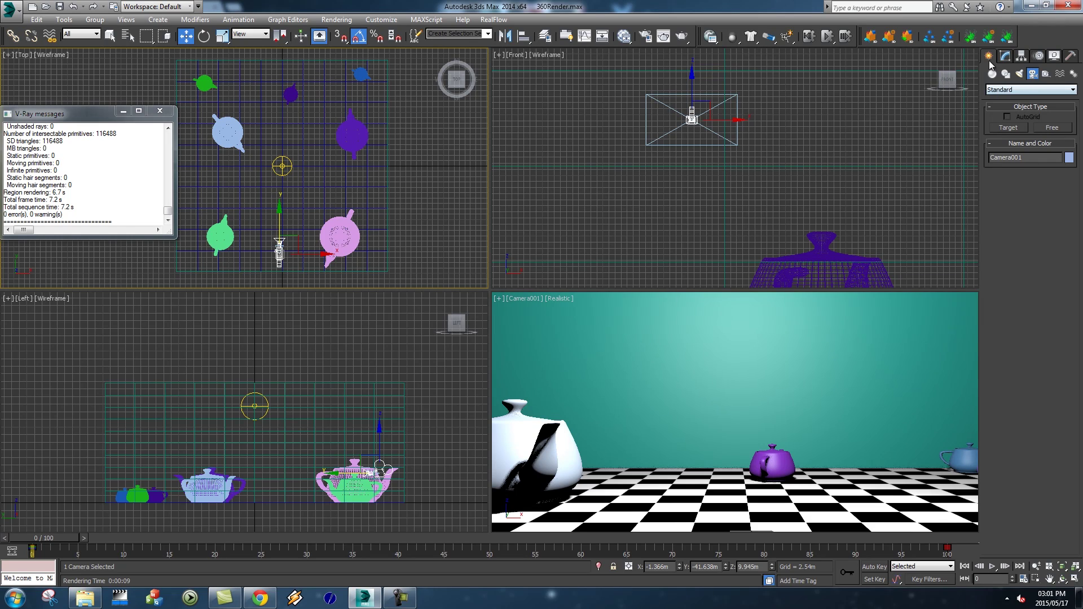
click(1005, 55)
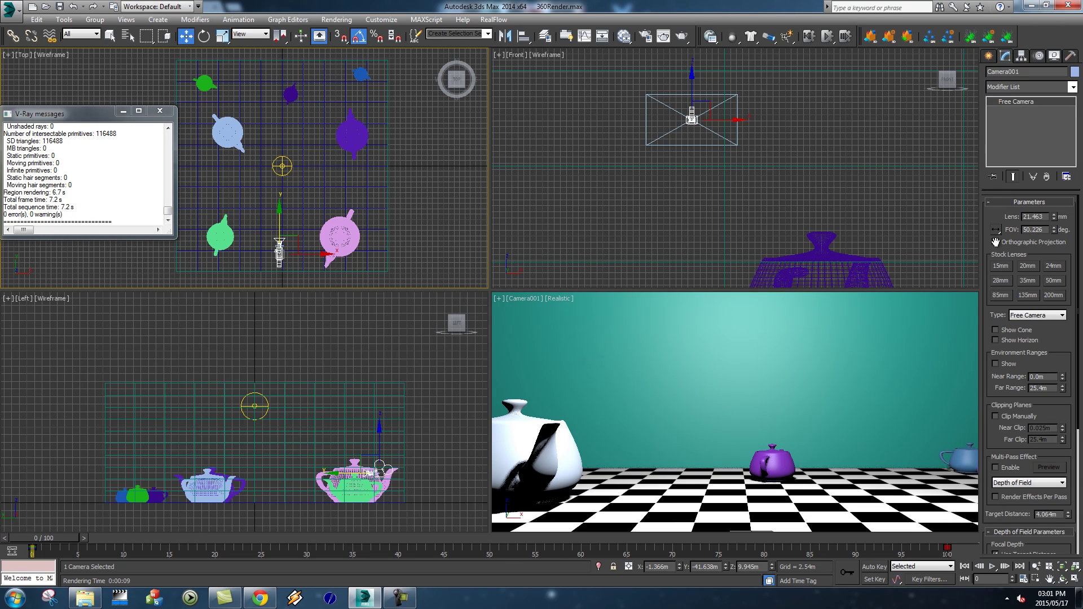
scroll(986, 242, down, 5)
scroll(986, 243, up, 5)
click(702, 340)
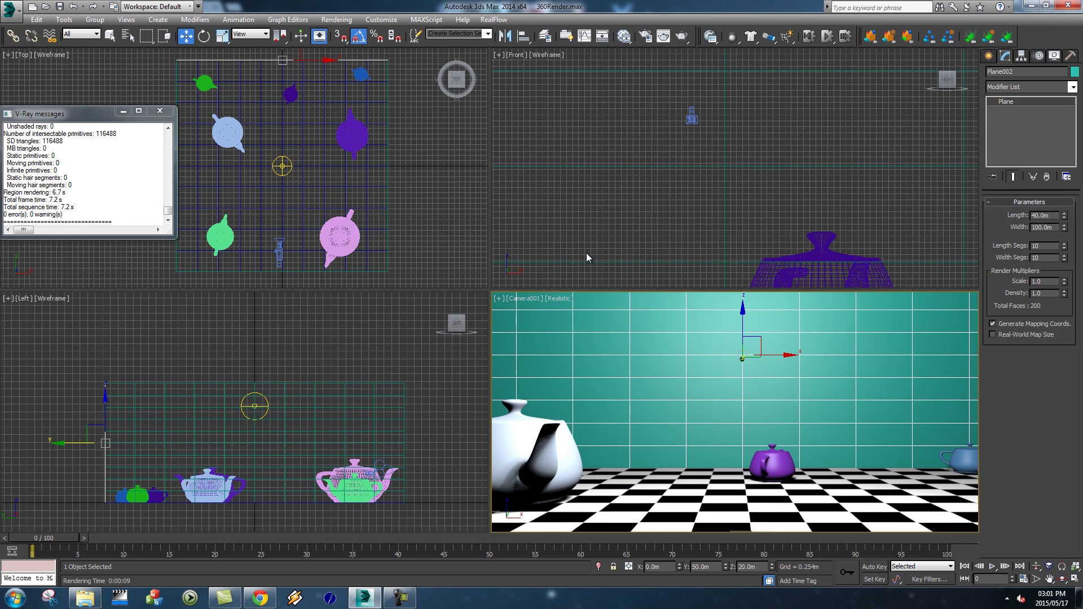
Step: Open Render Setup on the V-Ray tab and collapse the antialiasing sampler rollout
click(337, 19)
click(341, 46)
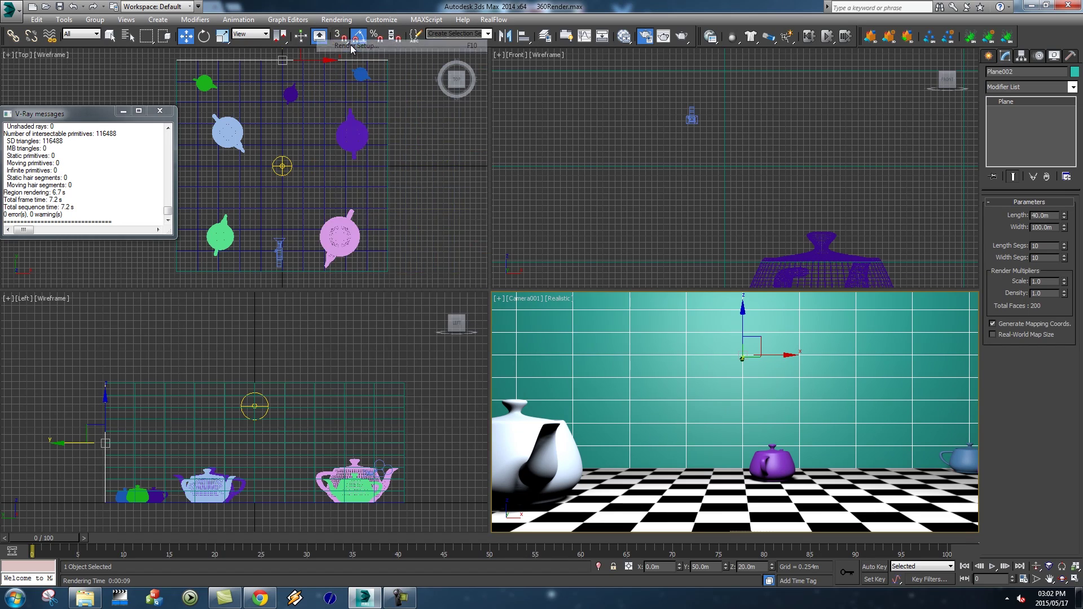
click(570, 86)
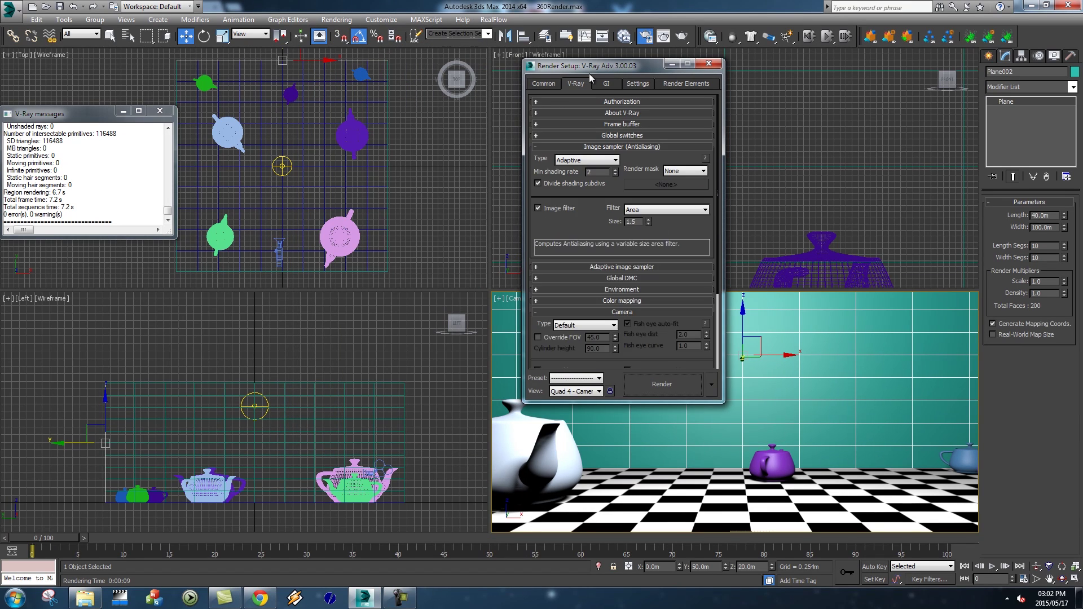
drag(589, 74, 506, 73)
click(523, 149)
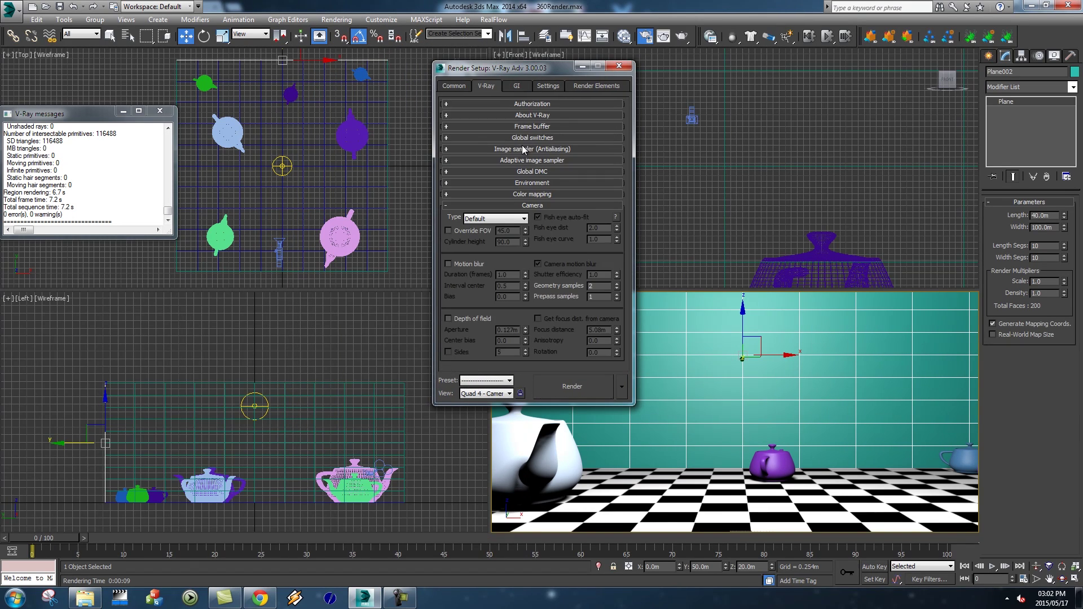
Step: Set the V-Ray camera type to Spherical and override the FOV to 360
click(539, 206)
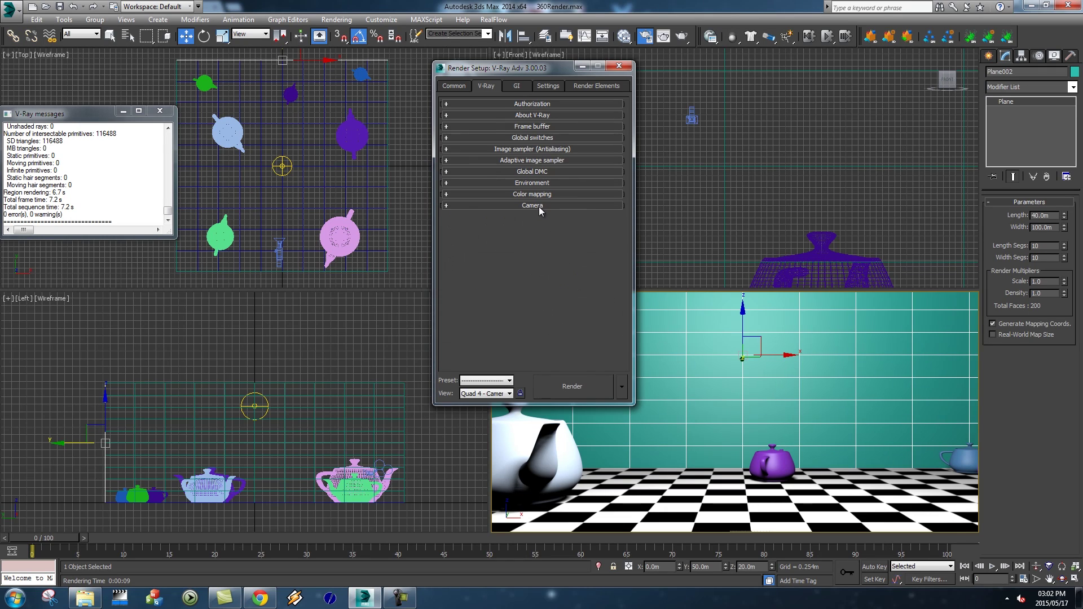
click(540, 207)
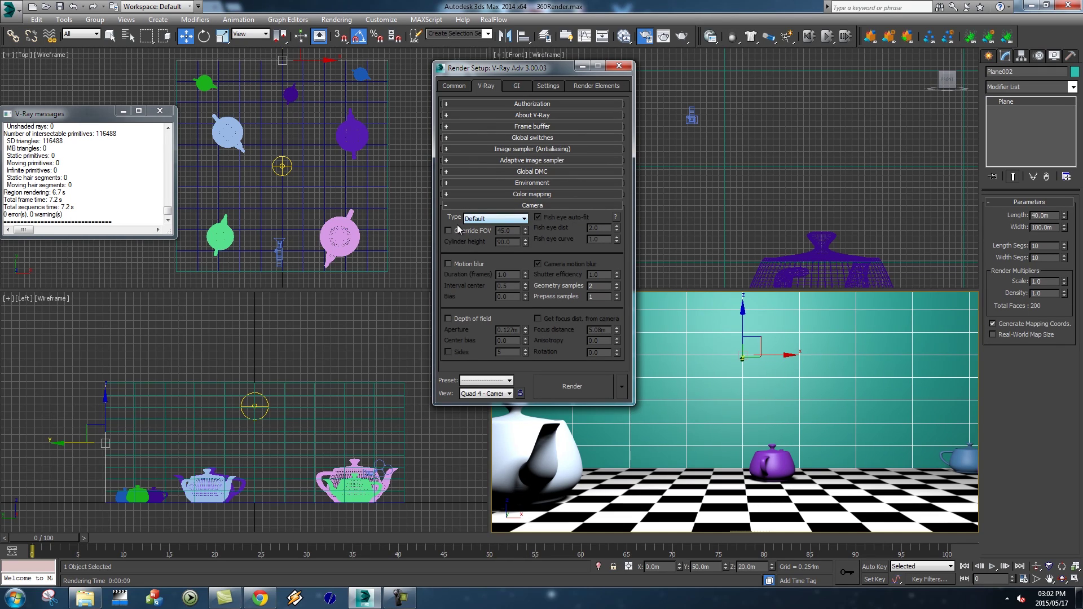
click(500, 219)
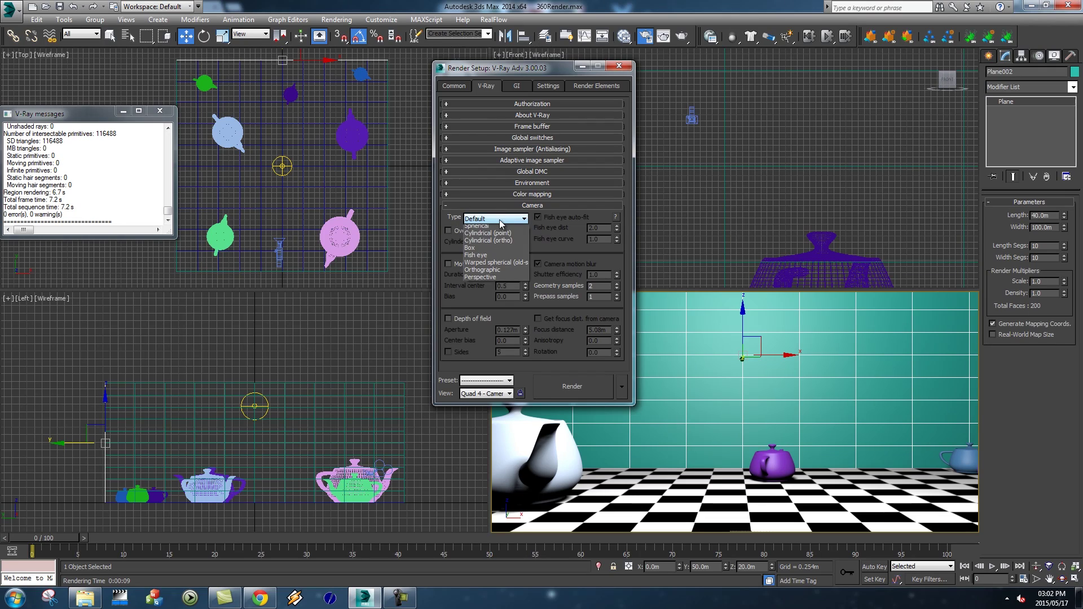
click(477, 236)
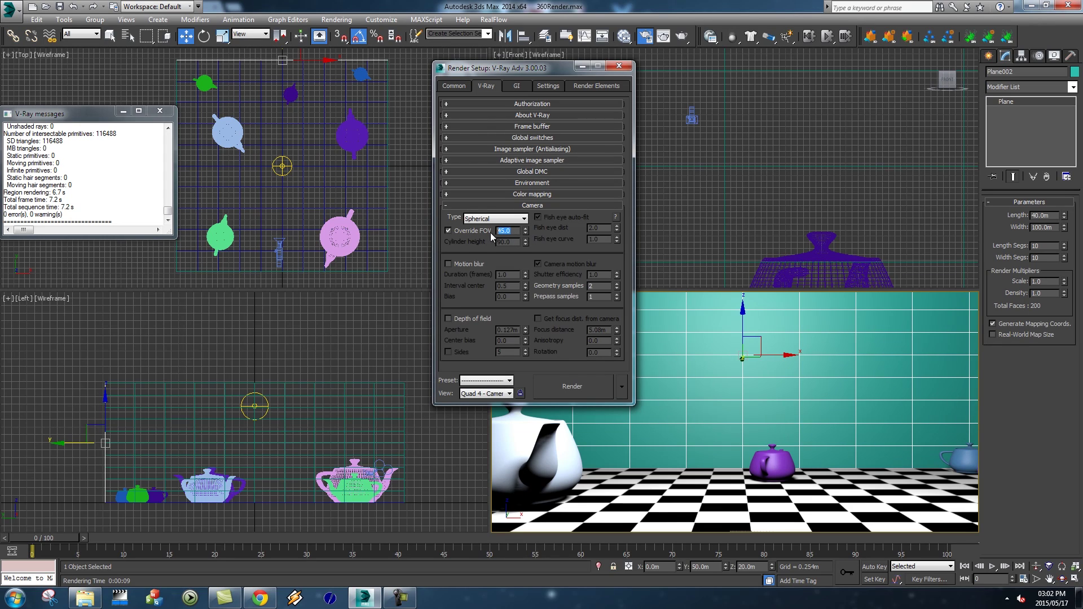
text(360)
Step: Render the spherical 360° panorama of the teapot room, then close the frame buffer
click(573, 386)
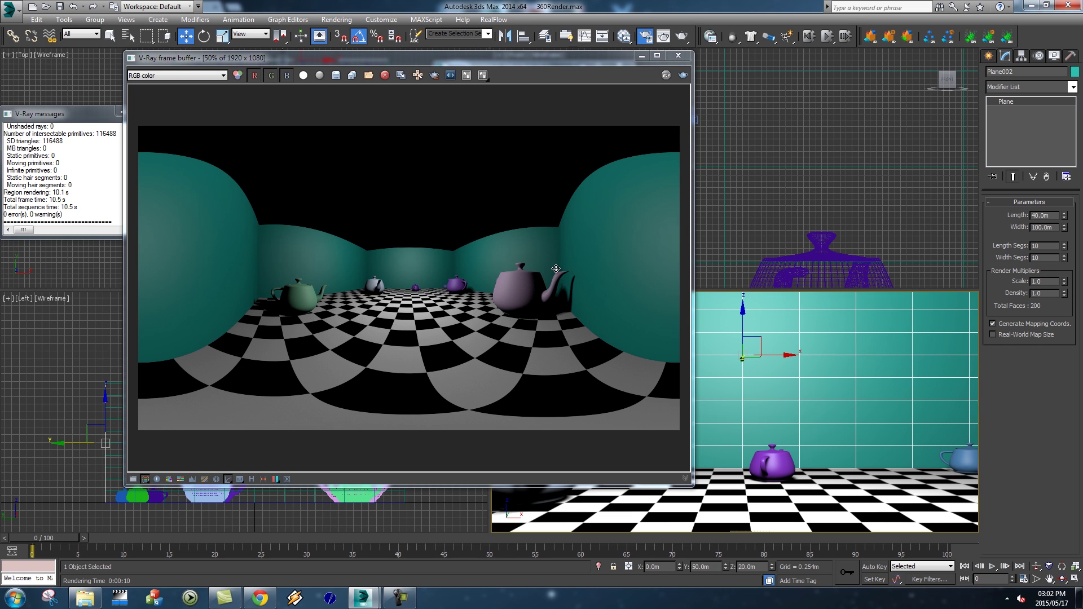
click(678, 56)
Step: Reopen Render Setup with F10 and open the Render Output file chooser on the Common tab
key(F10)
click(454, 87)
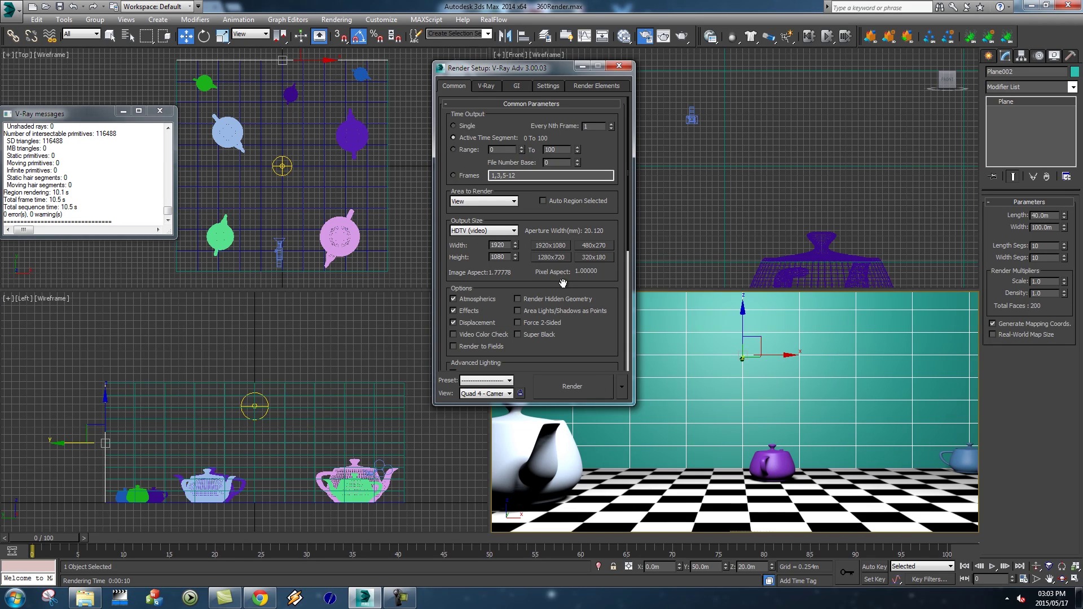
drag(604, 324, 589, 138)
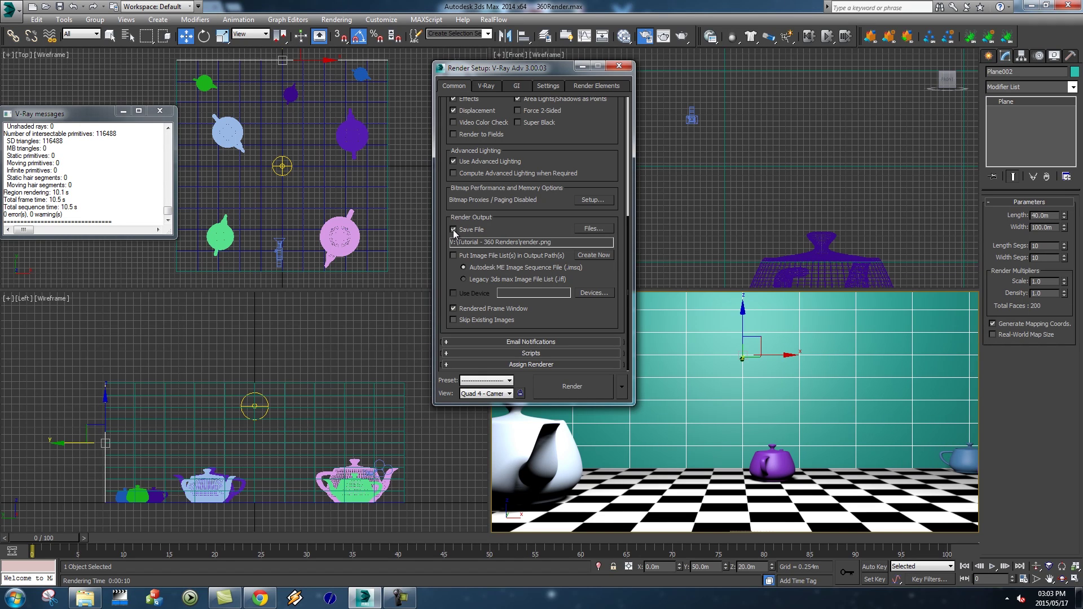
click(594, 229)
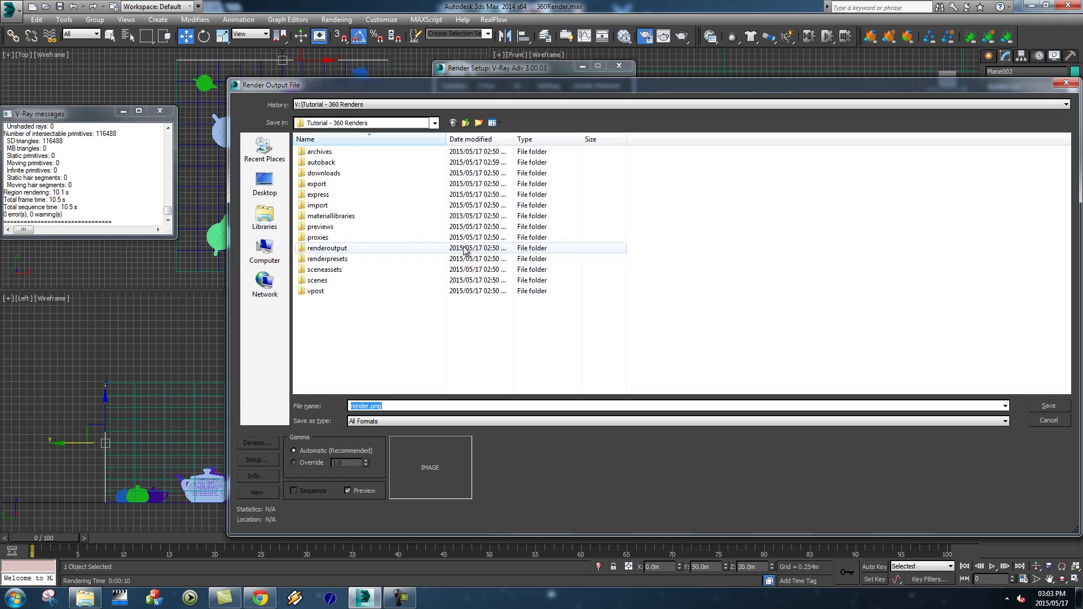
Step: Save renders as PNG file render.png in the renderoutput folder and start rendering the animation
double_click(330, 248)
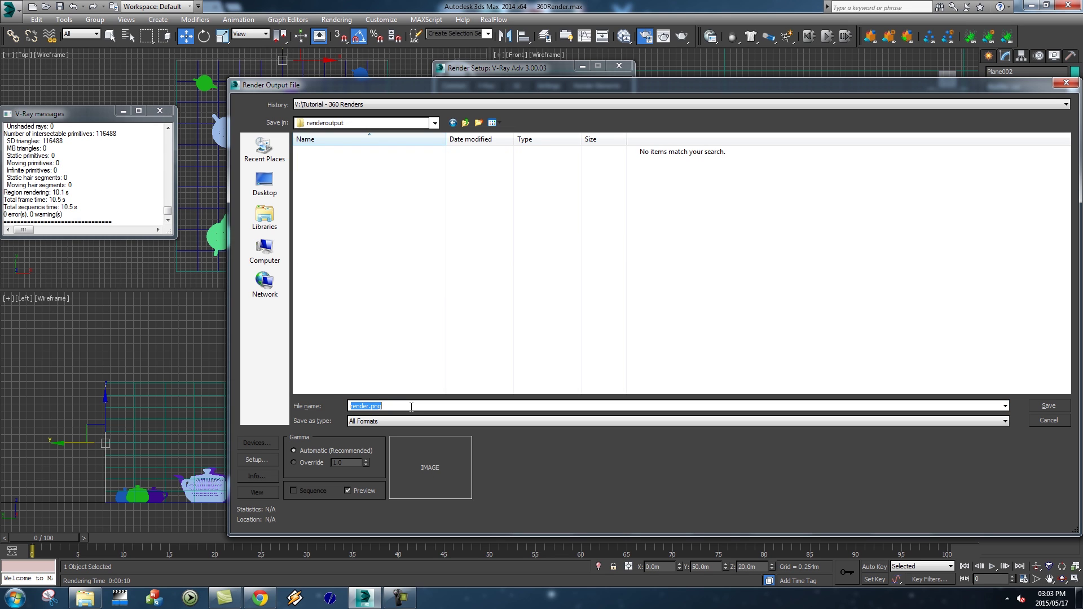
click(394, 421)
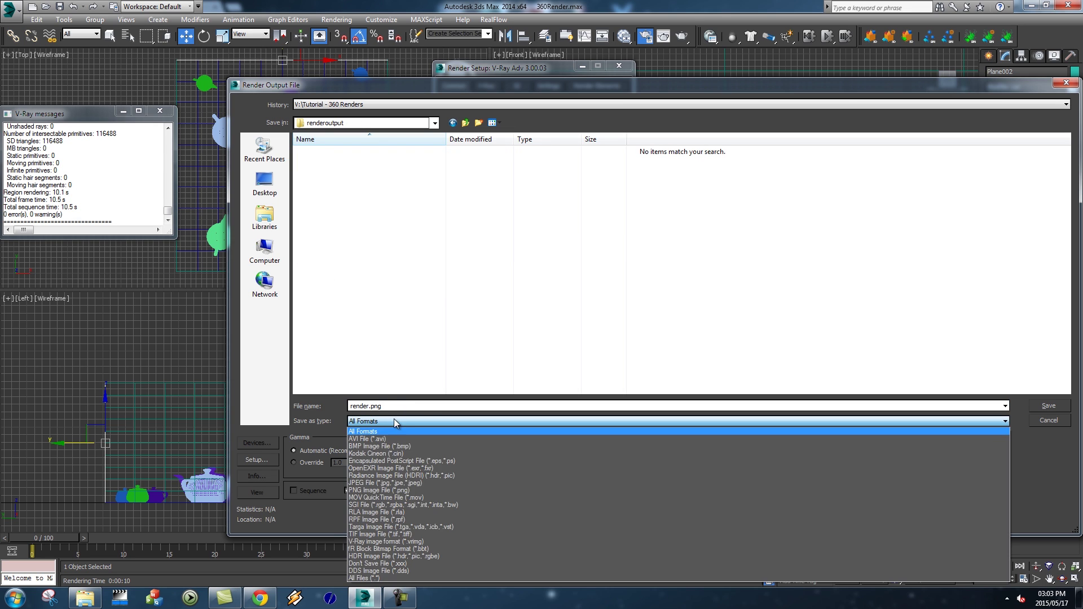
click(379, 490)
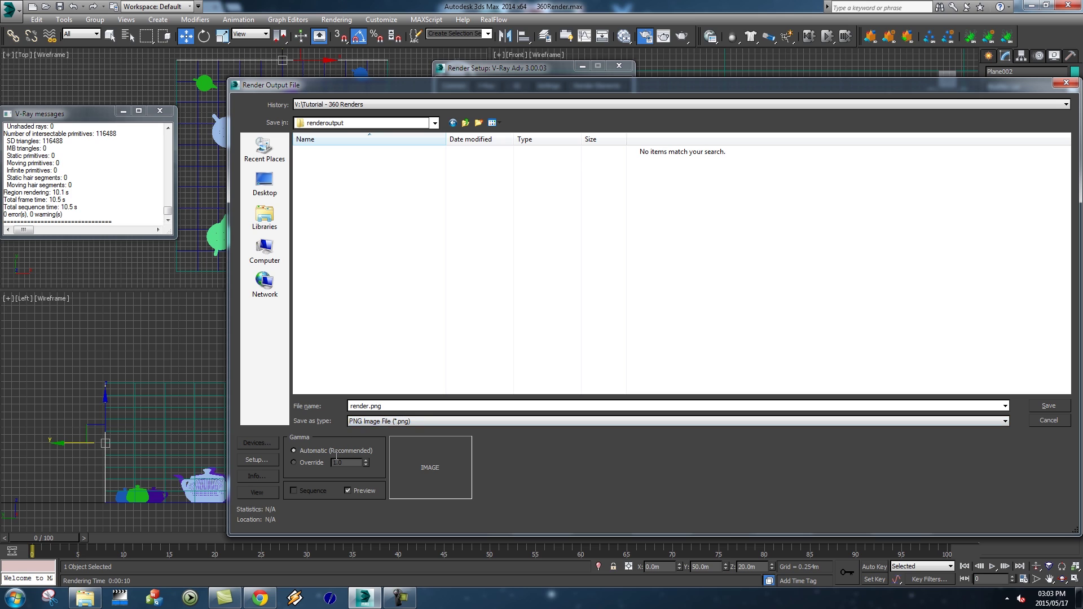
click(411, 411)
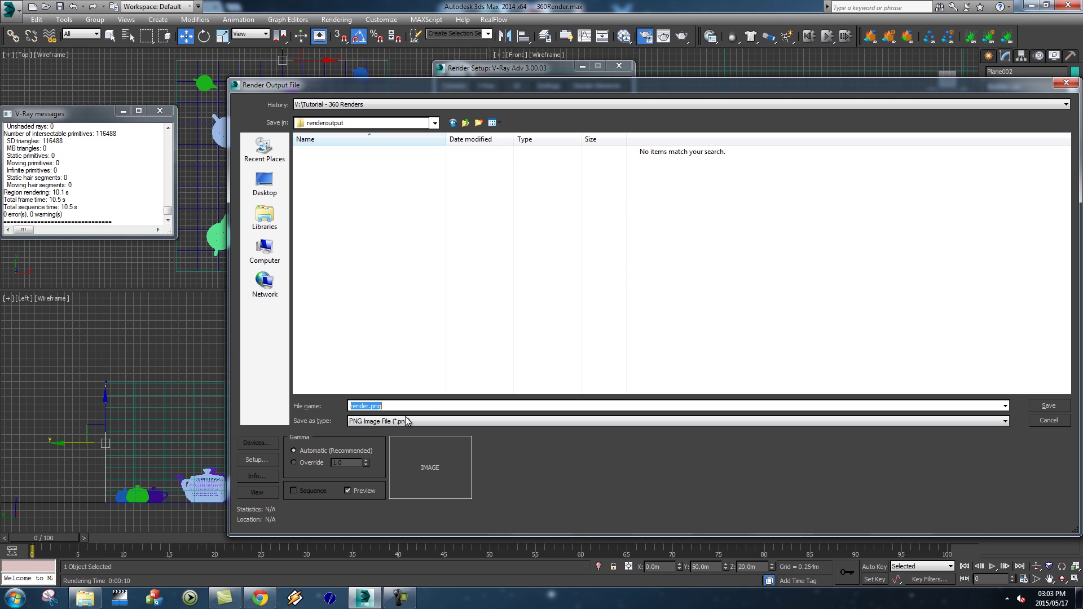
click(257, 459)
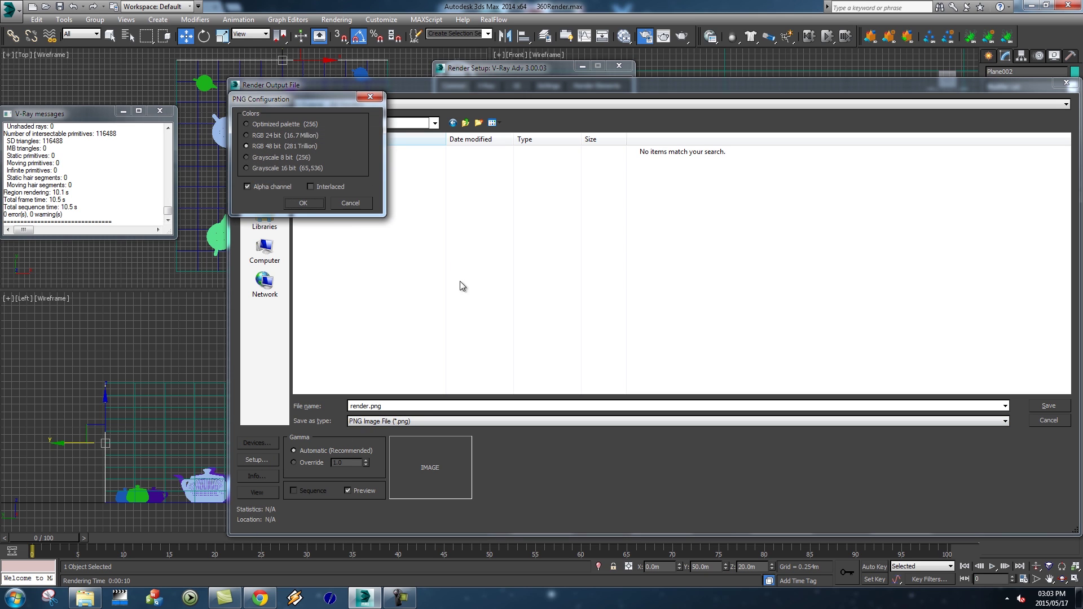
click(305, 204)
click(393, 409)
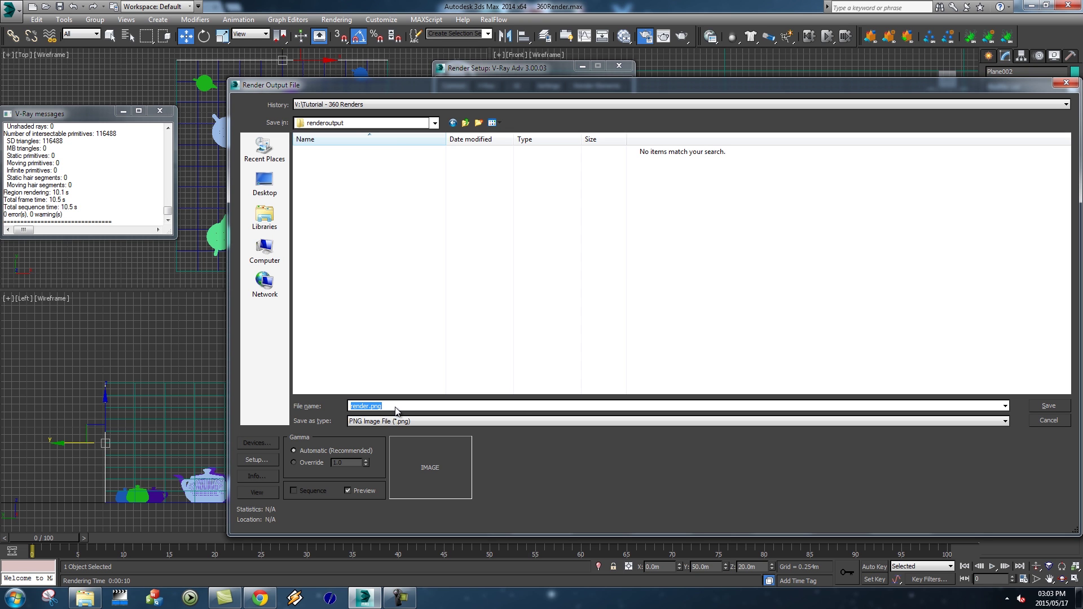
click(1049, 406)
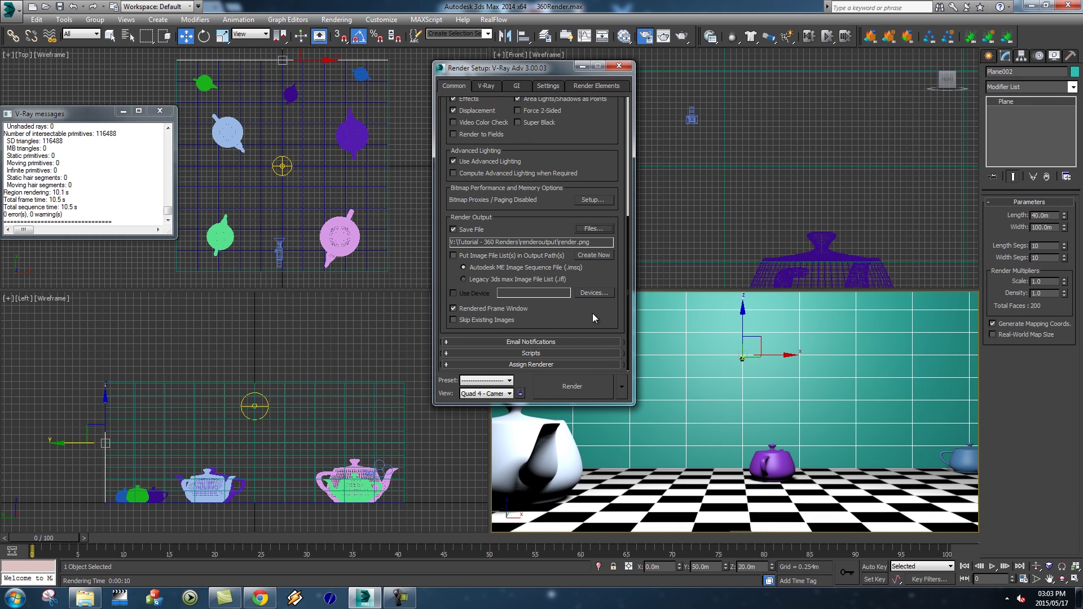
click(584, 385)
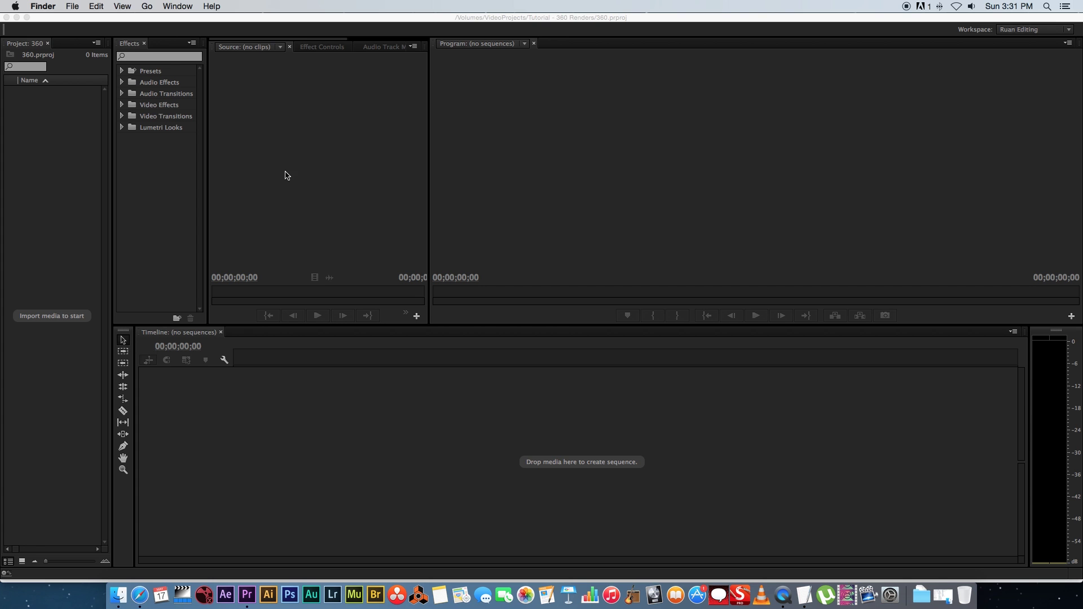
Step: Import render0000.png from renderoutput into Premiere Pro as an image sequence
click(285, 175)
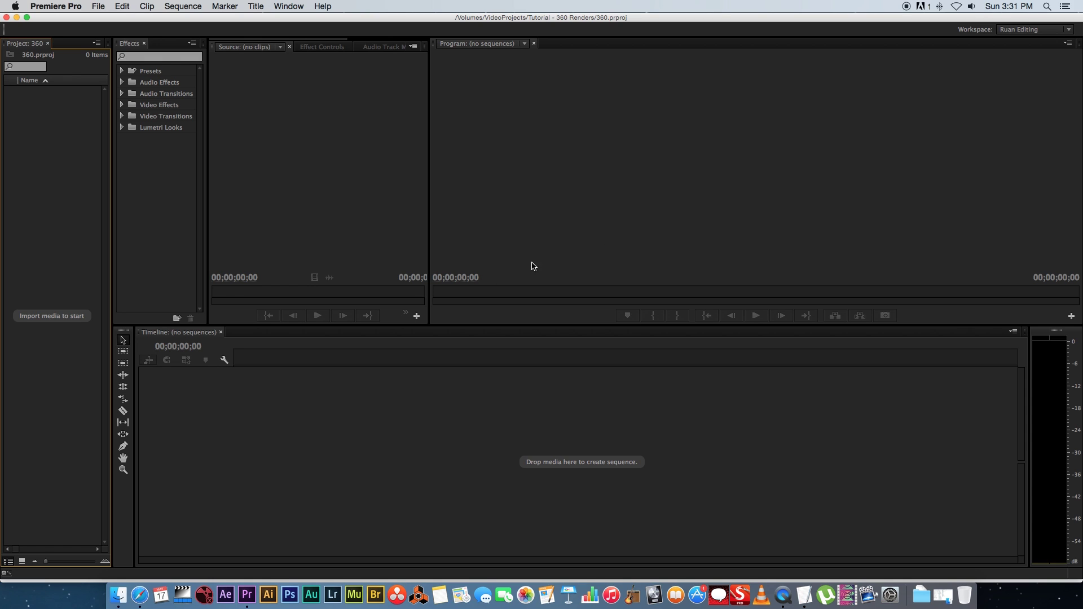
double_click(52, 201)
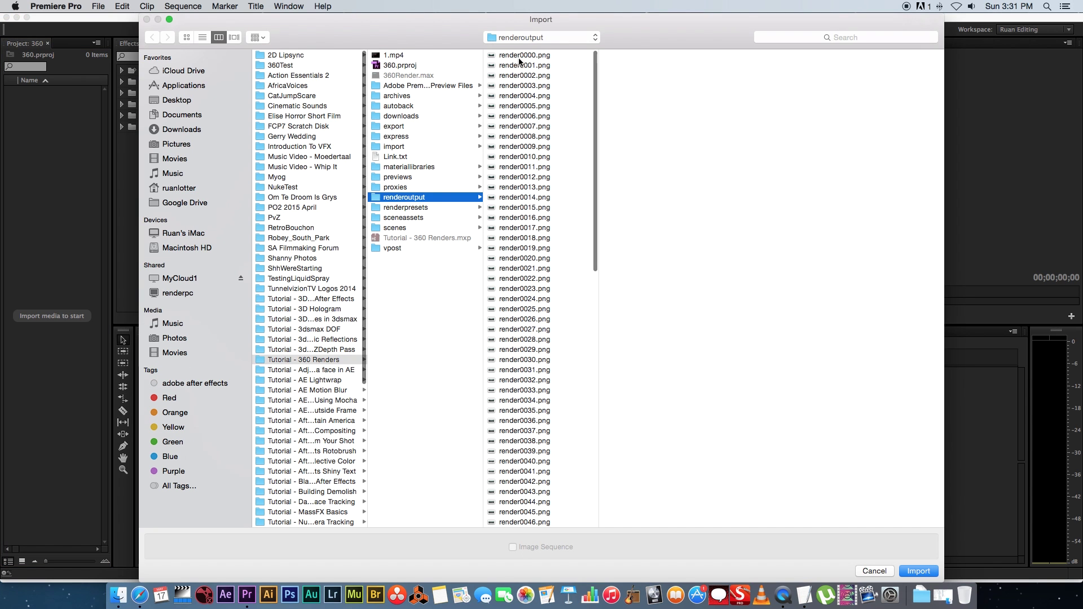
click(522, 57)
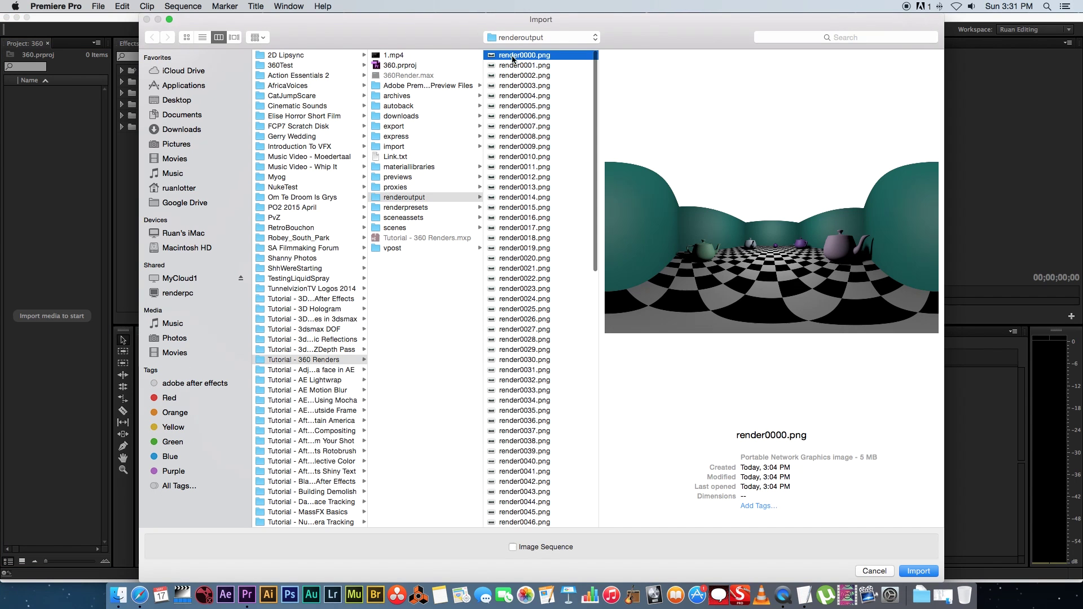
click(513, 547)
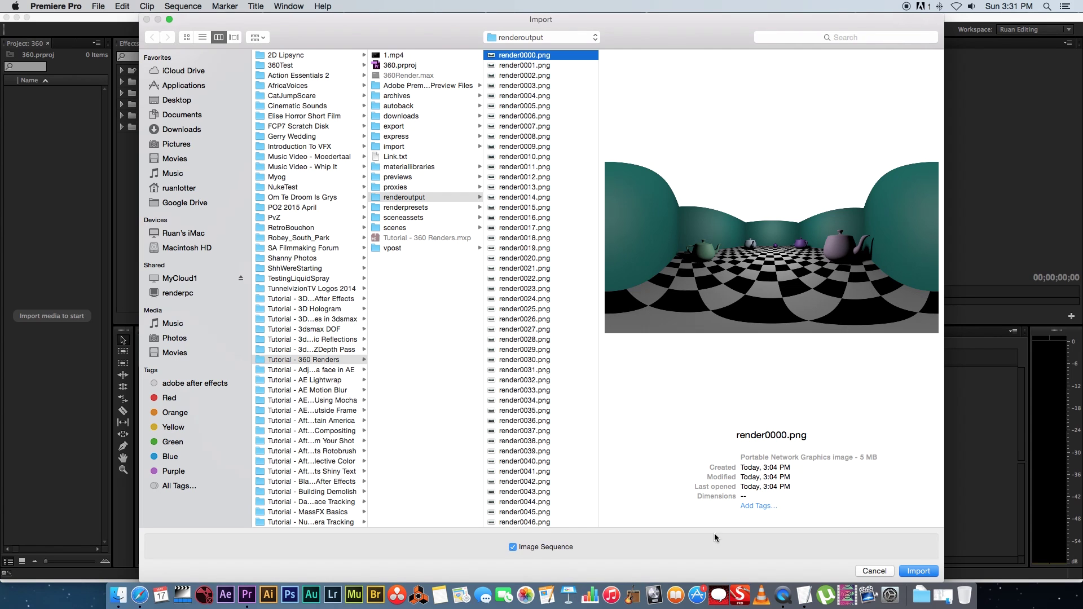
click(919, 573)
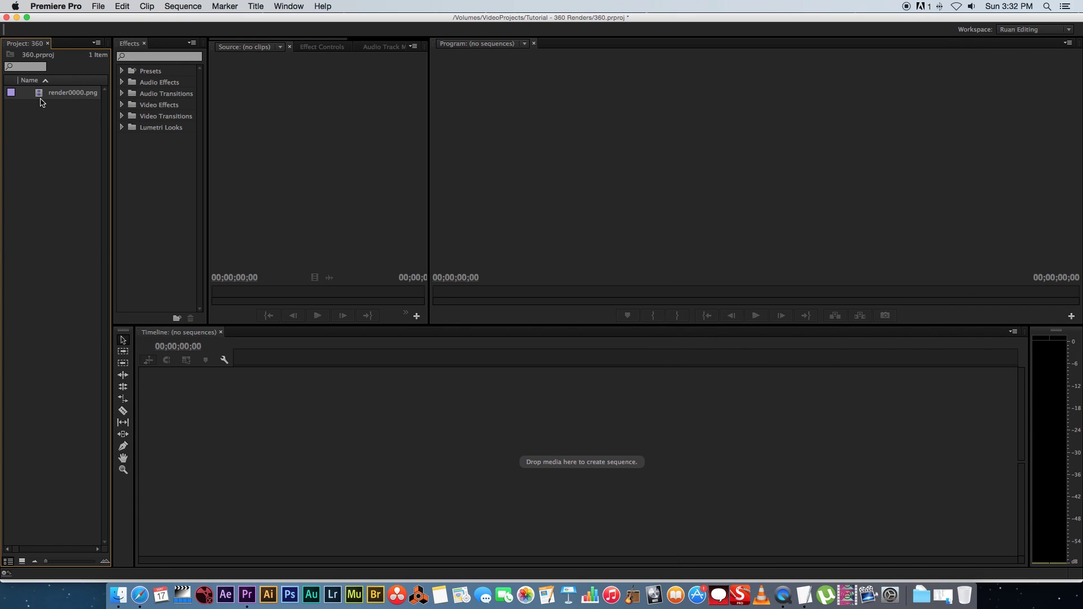
Step: Create a render0000 sequence from the clip and zoom the timeline to show it whole
drag(40, 96, 261, 370)
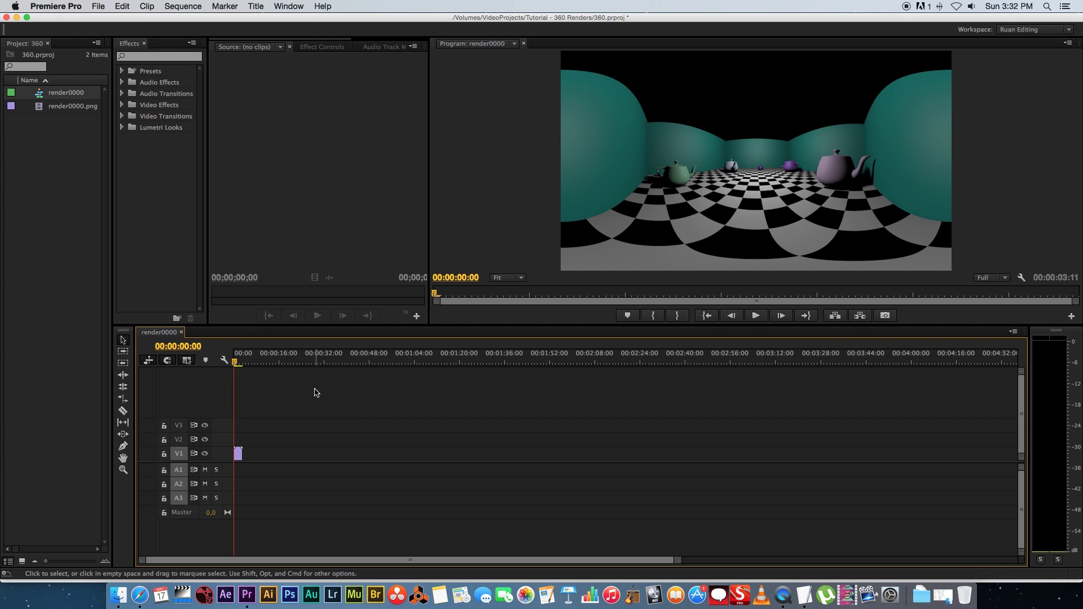
drag(678, 560, 429, 557)
drag(164, 560, 186, 560)
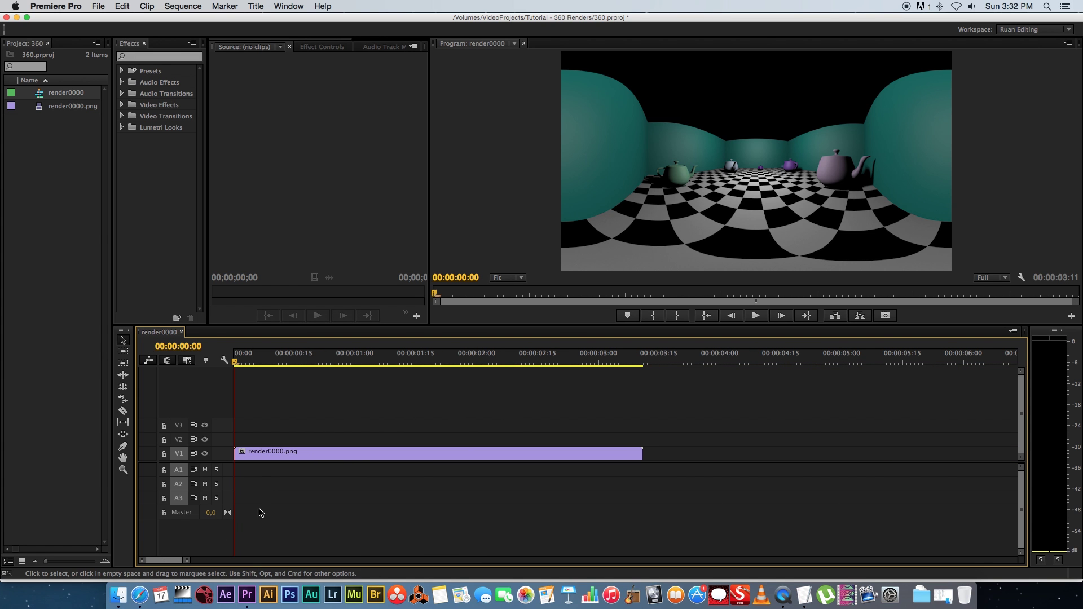
Step: Preview the 3-second panorama sequence, then return the playhead to the start
key(space)
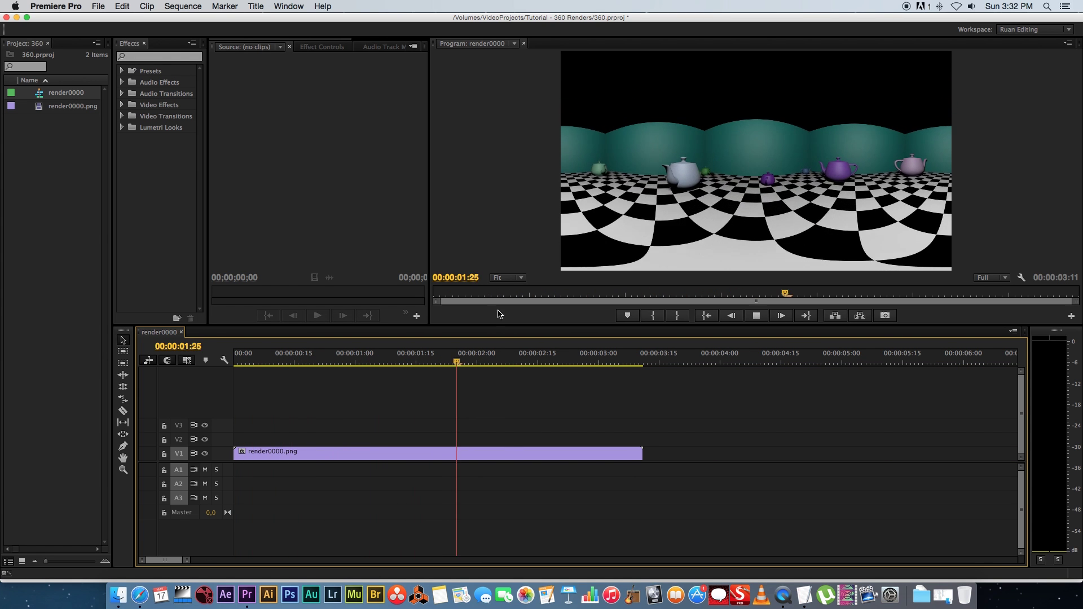
key(space)
mouse_move(304, 356)
mouse_down()
mouse_move(529, 356)
mouse_move(278, 356)
mouse_move(506, 355)
mouse_move(296, 355)
mouse_move(310, 361)
mouse_up()
key(Home)
key(Home)
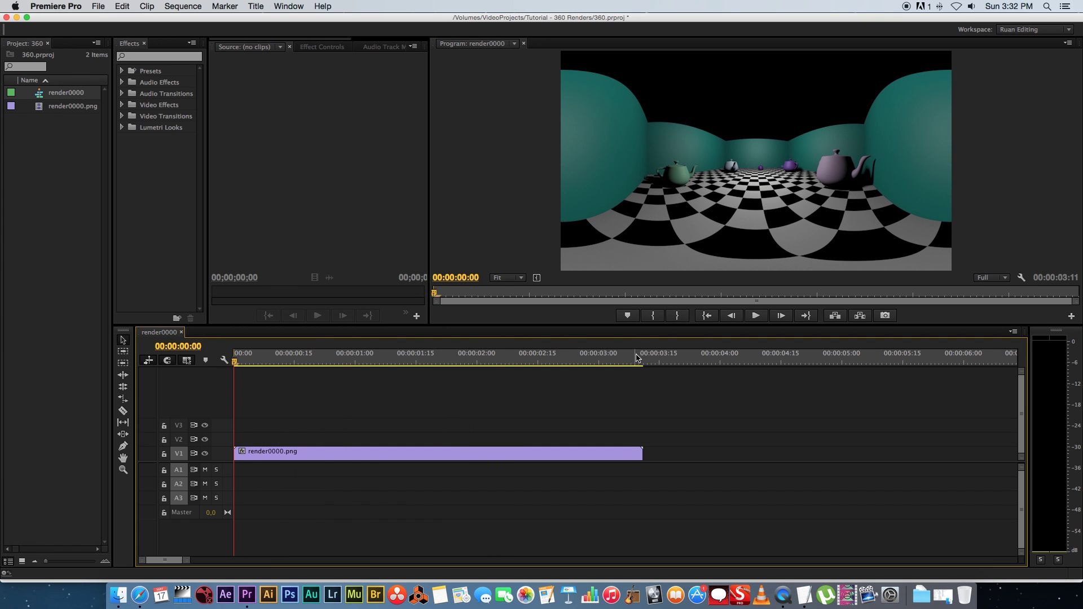
click(645, 358)
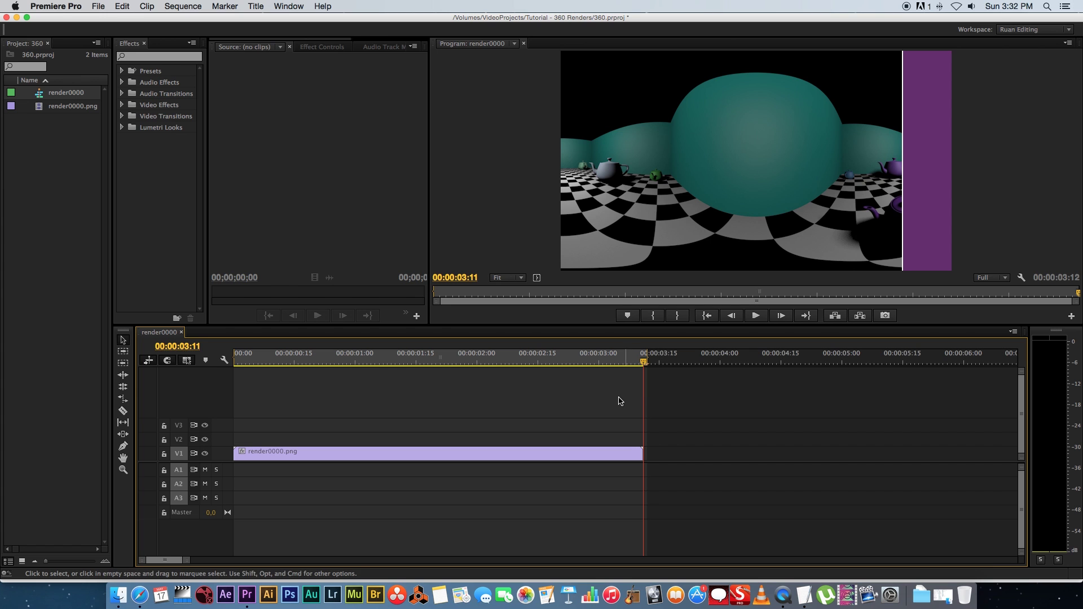
key(Home)
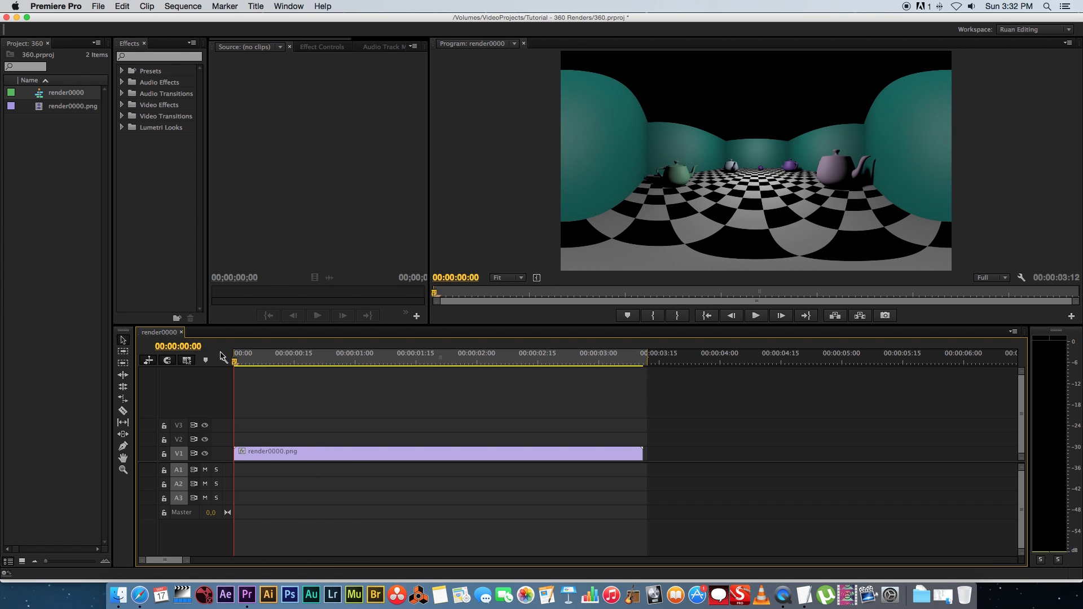
Step: Export the sequence as media with H.264 format and the Match Source - High bitrate preset
click(97, 7)
mouse_move(147, 305)
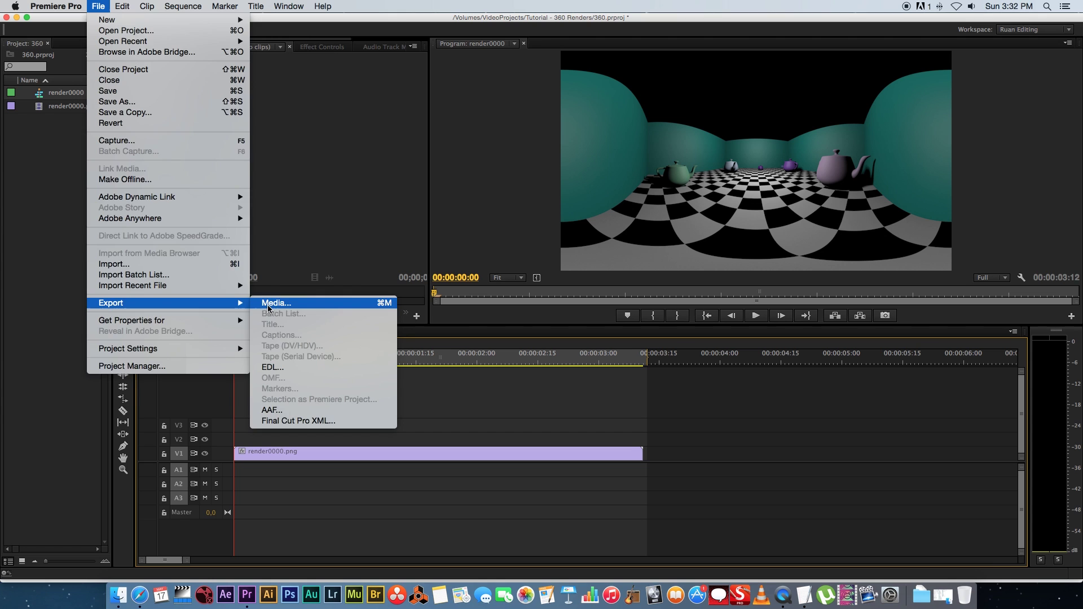
click(273, 304)
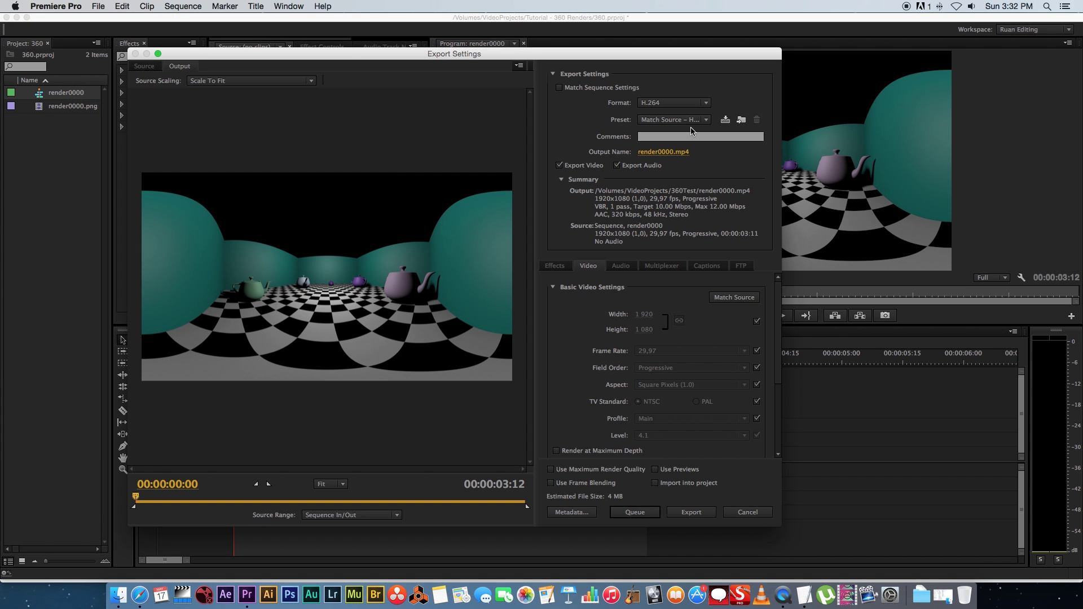
click(705, 103)
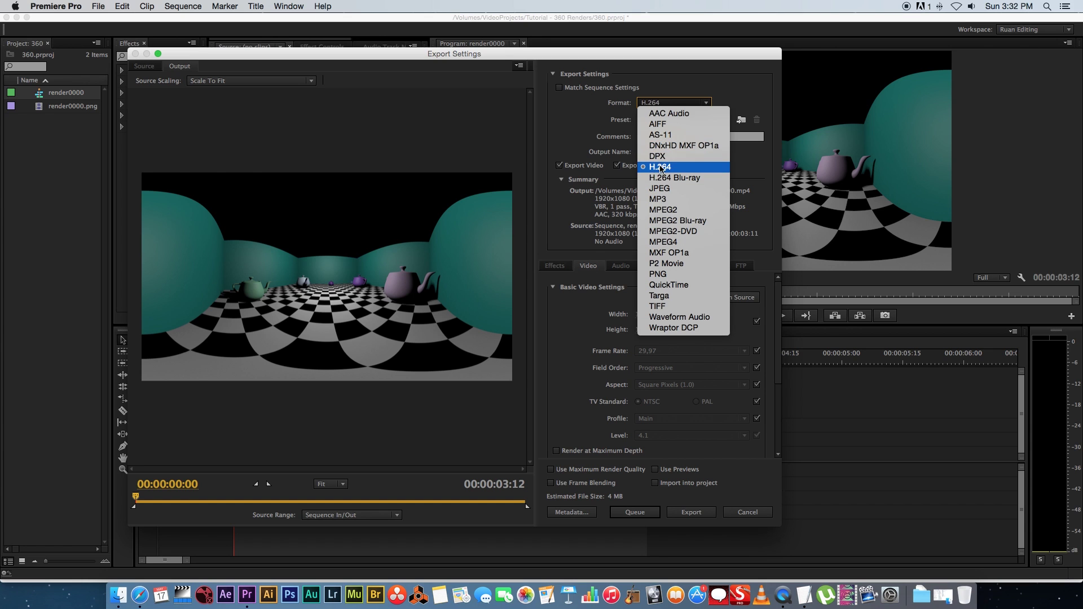
click(661, 168)
click(700, 120)
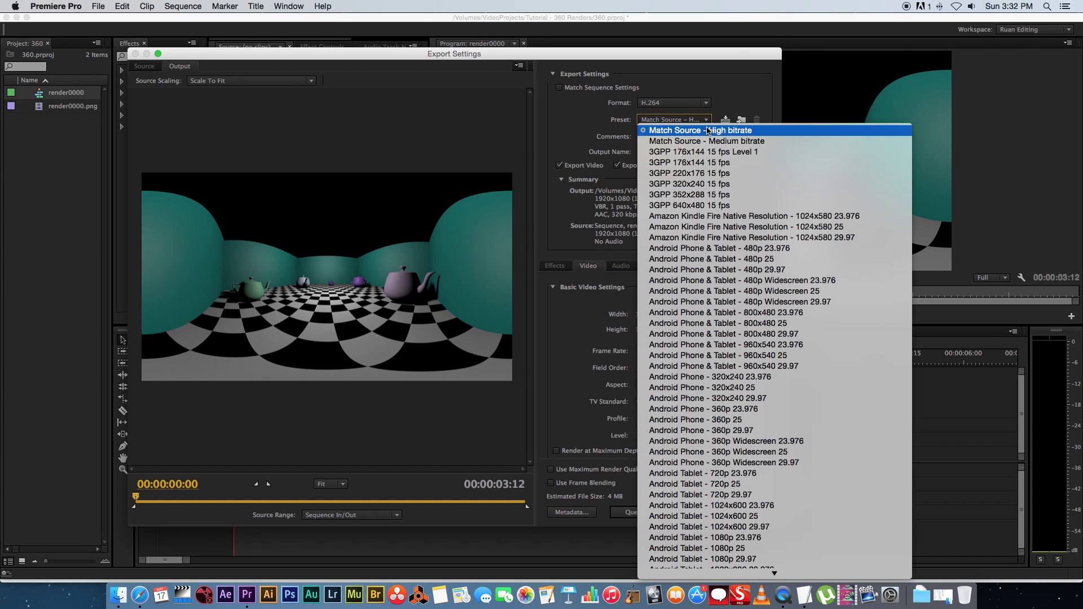
click(702, 130)
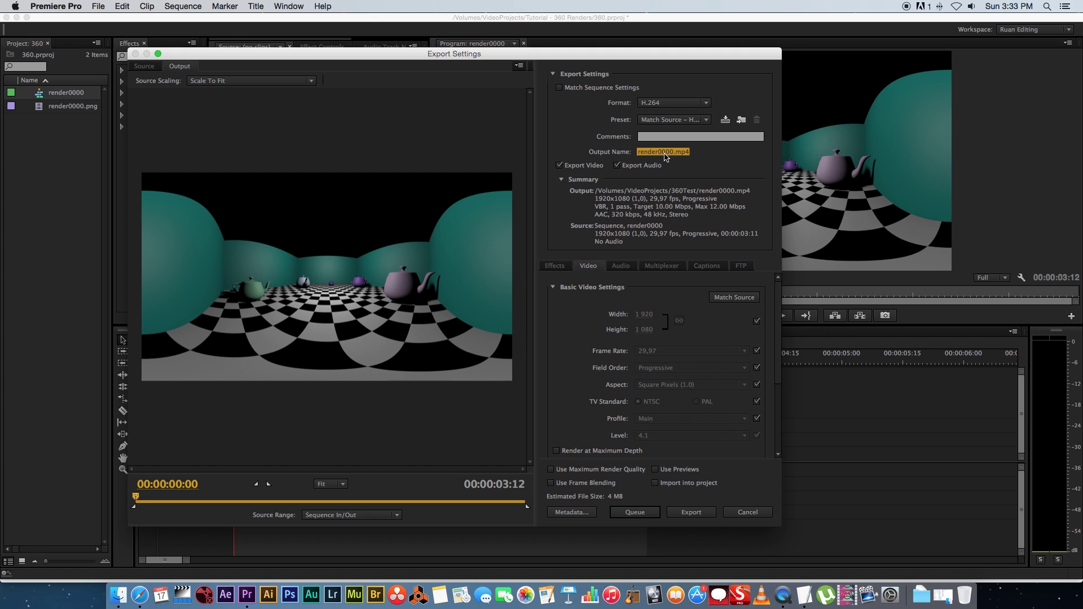
Step: Name the output 360Render.mp4 in the Tutorial - 360 Renders folder and start encoding
click(676, 157)
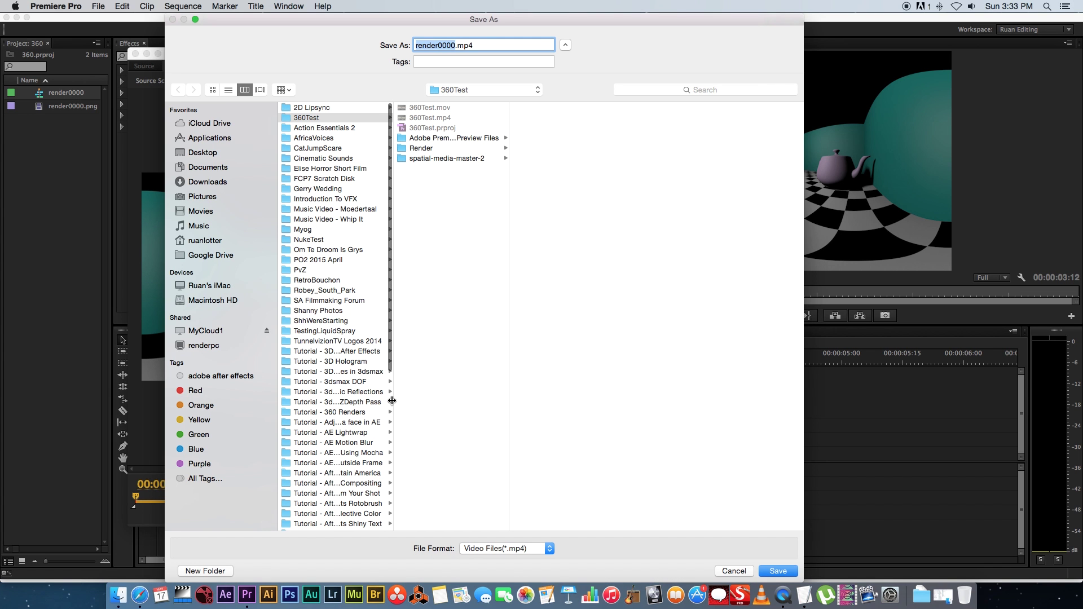
drag(391, 402, 411, 403)
click(410, 412)
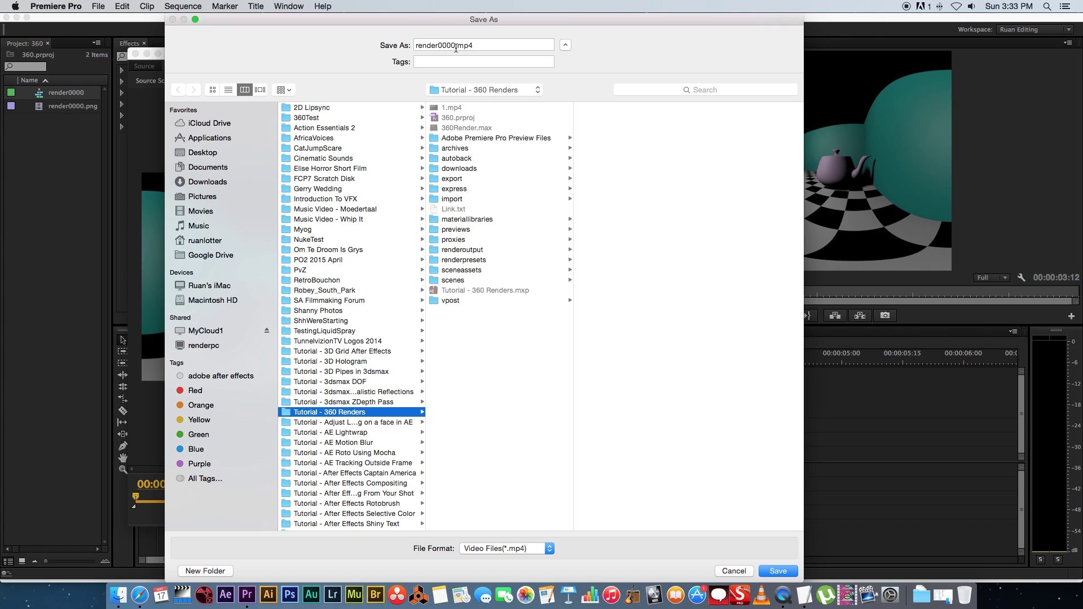
click(436, 45)
drag(437, 45, 252, 32)
text(360Rend)
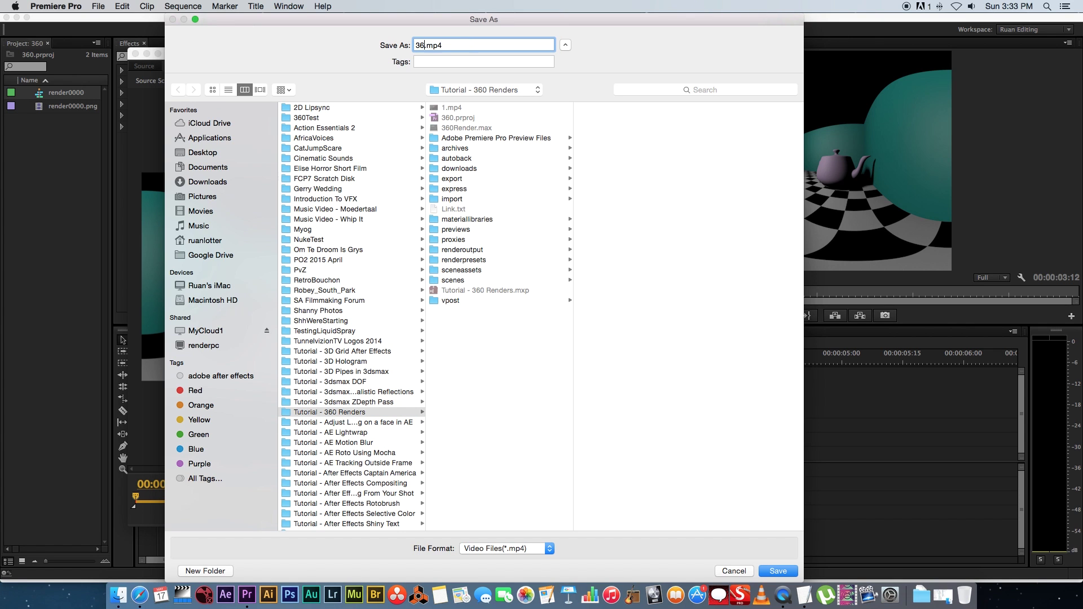
text(er)
click(783, 571)
click(703, 511)
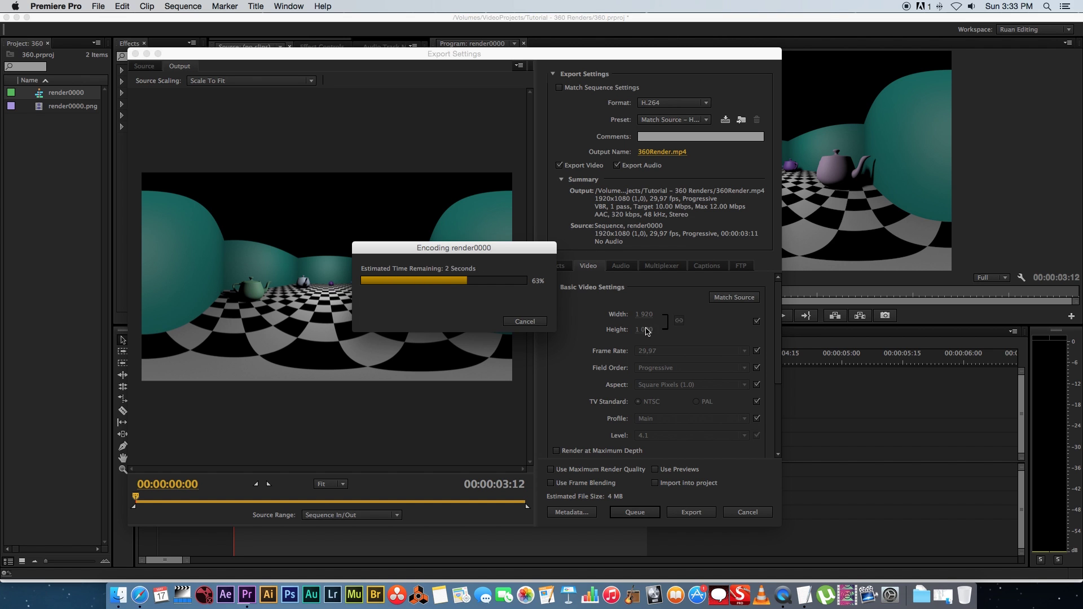
Step: Quit Premiere Pro without saving project changes
click(59, 8)
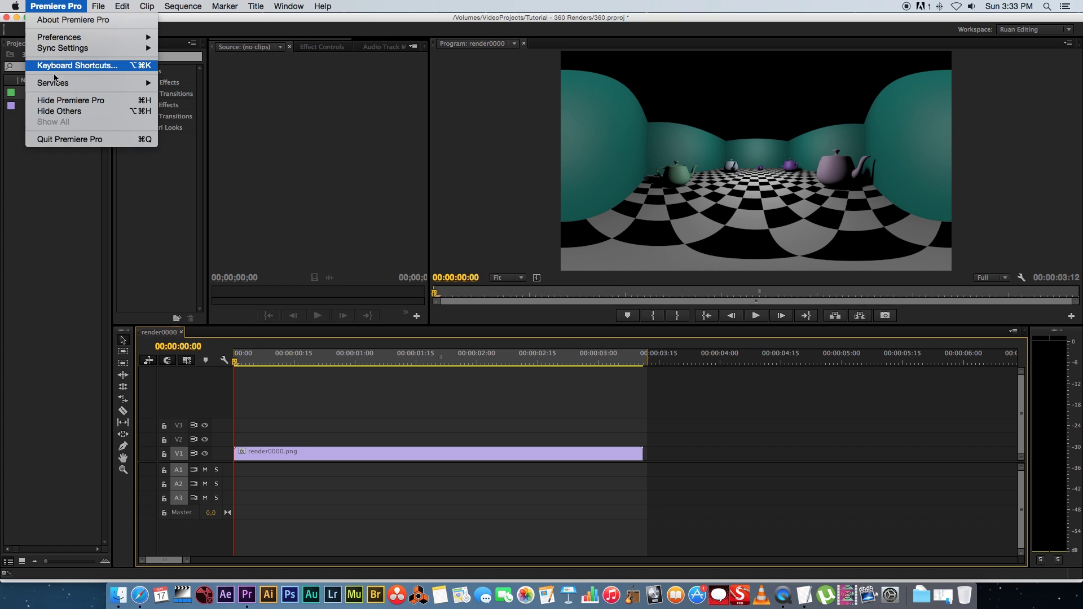
click(56, 140)
click(523, 311)
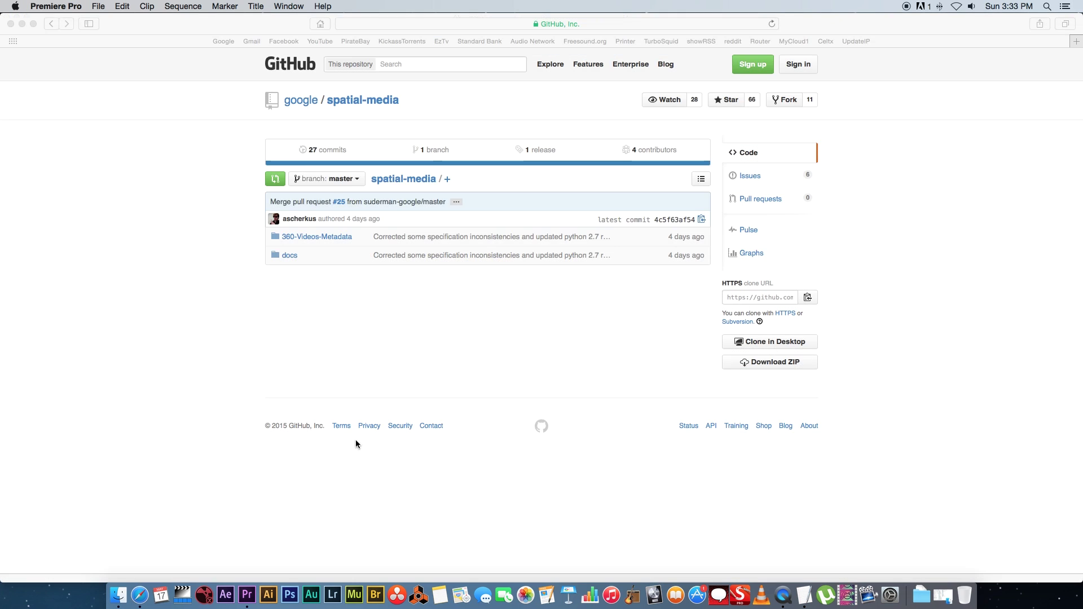
Step: Play back 360Render.mp4 from Tutorial - 360 Renders in a Quick Look preview
drag(638, 169, 654, 169)
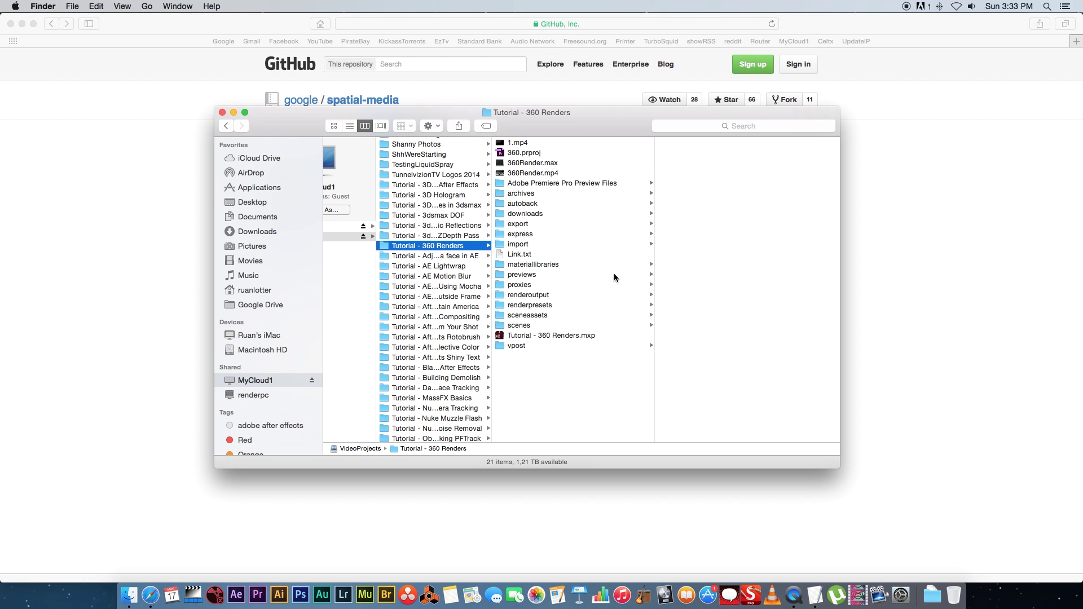
click(513, 173)
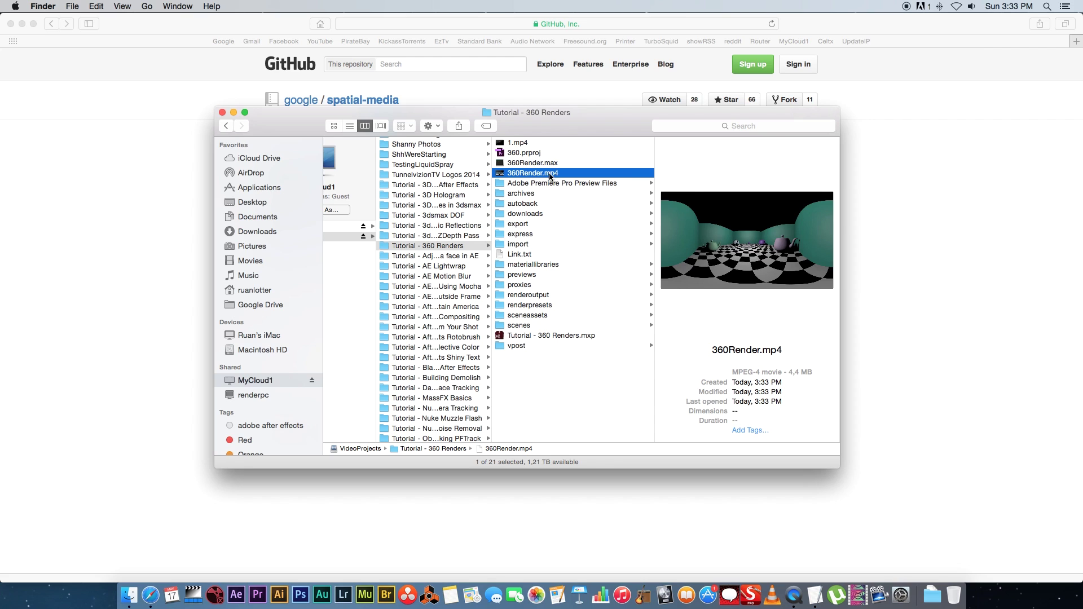
key(space)
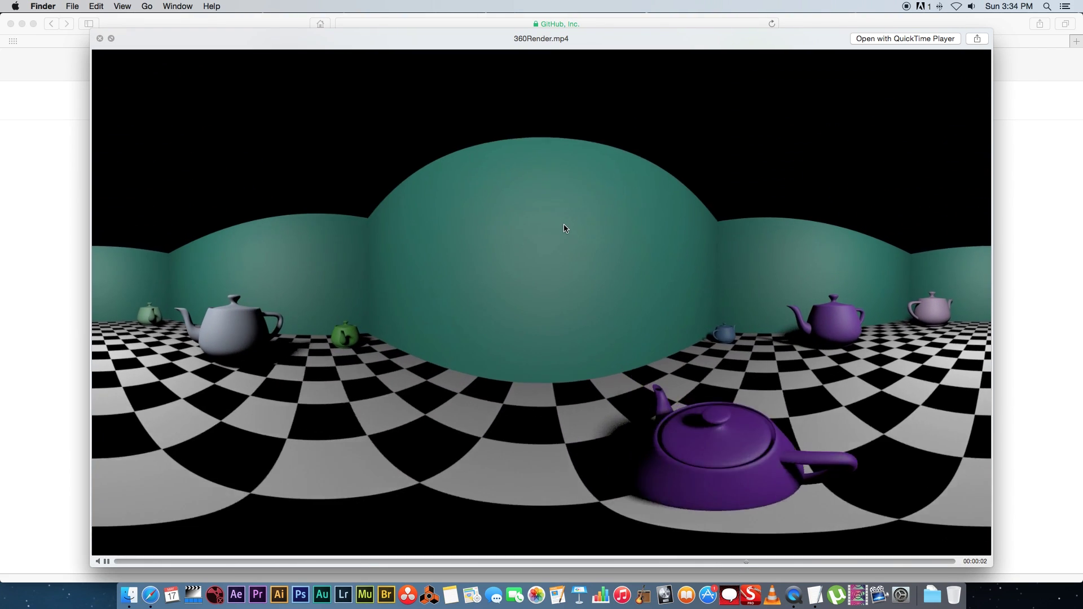
key(space)
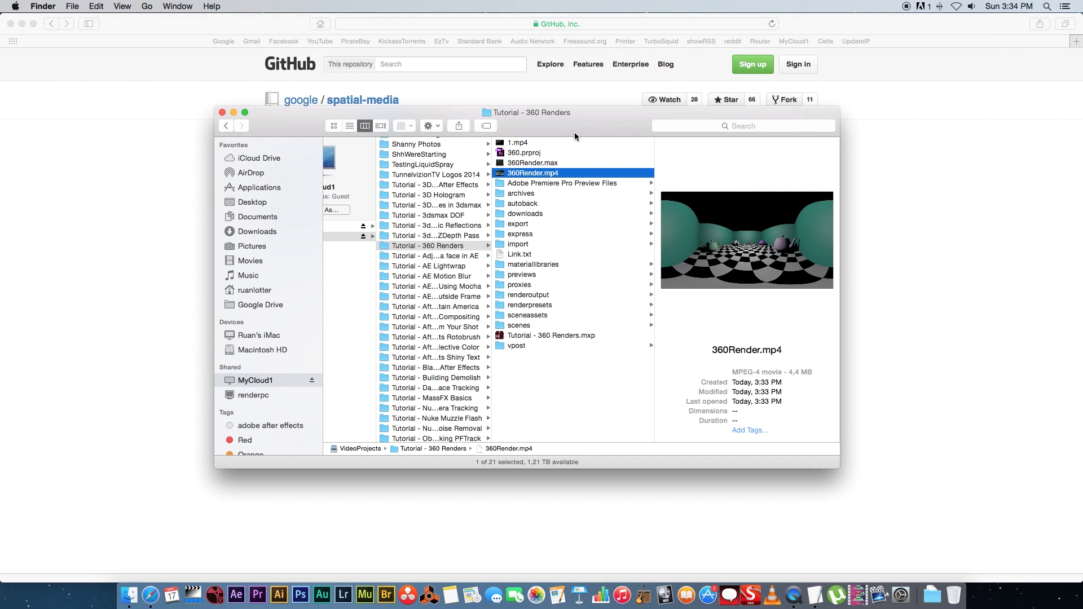
drag(574, 135, 597, 159)
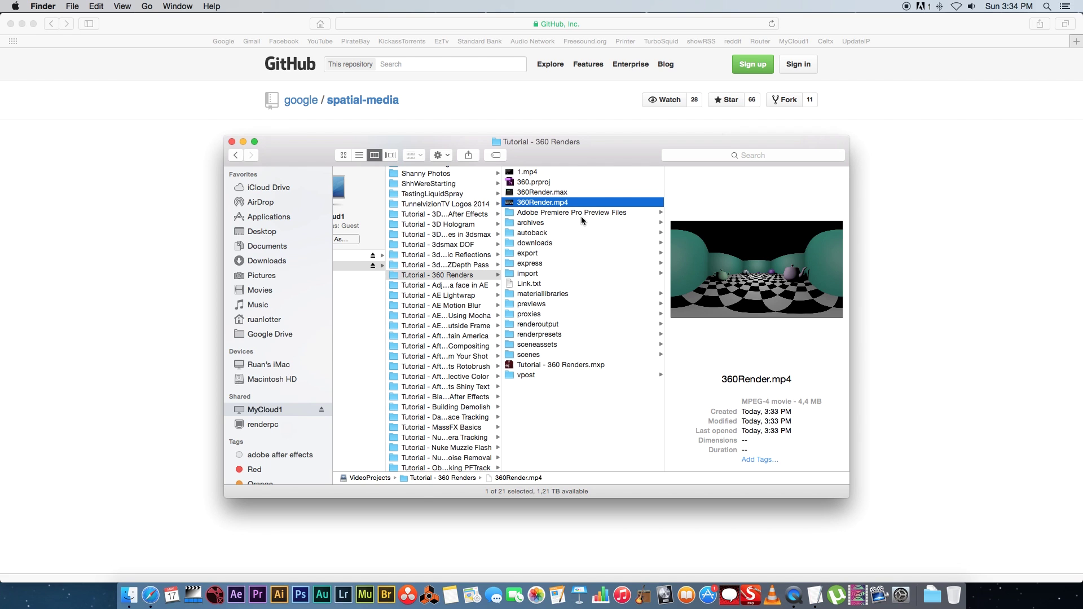
Step: Download the spatial-media GitHub repository as a ZIP archive
click(165, 239)
click(599, 24)
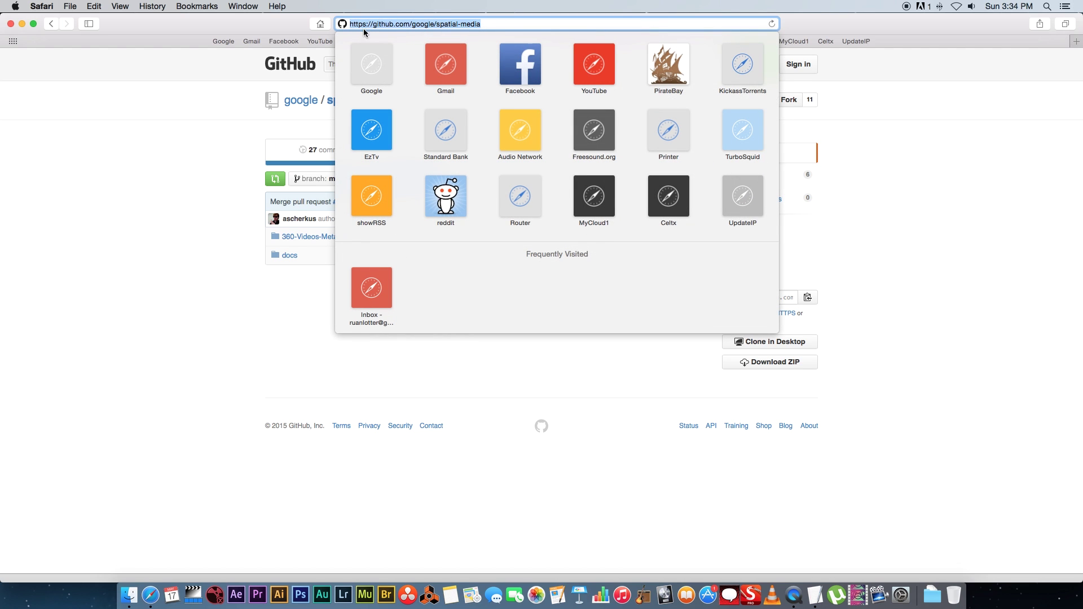
click(175, 285)
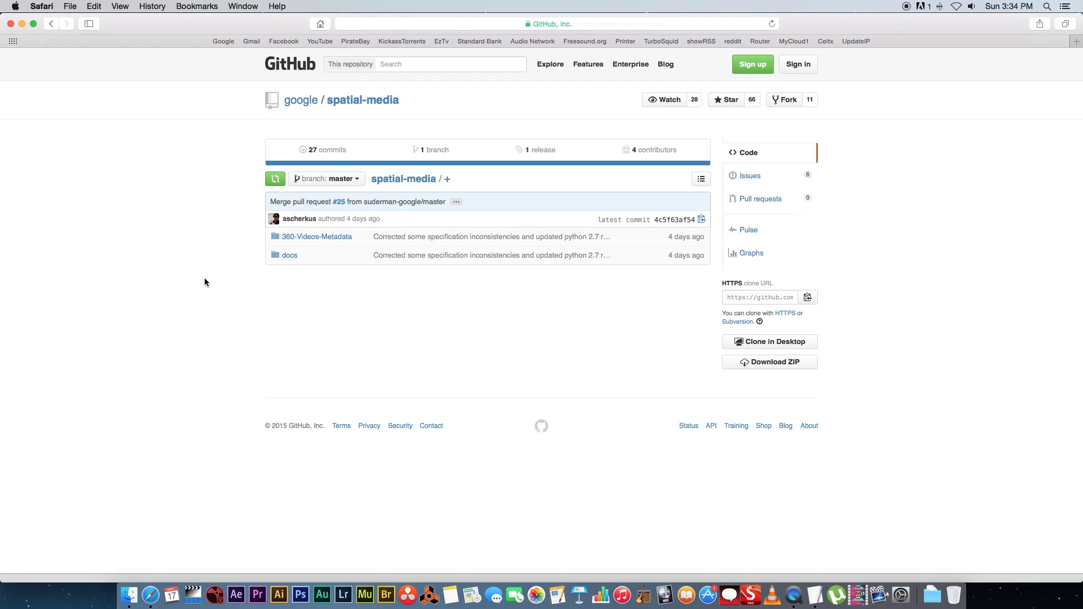
click(785, 364)
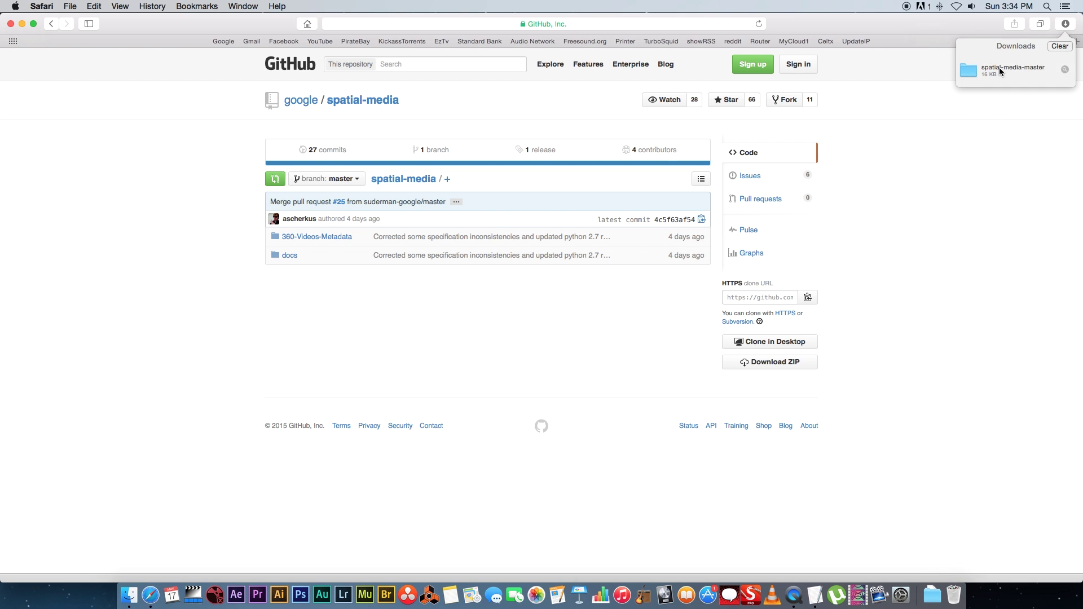
Step: Copy 360VideosMetadata.py from the downloaded 360-Videos-Metadata folder
right_click(1013, 69)
click(959, 78)
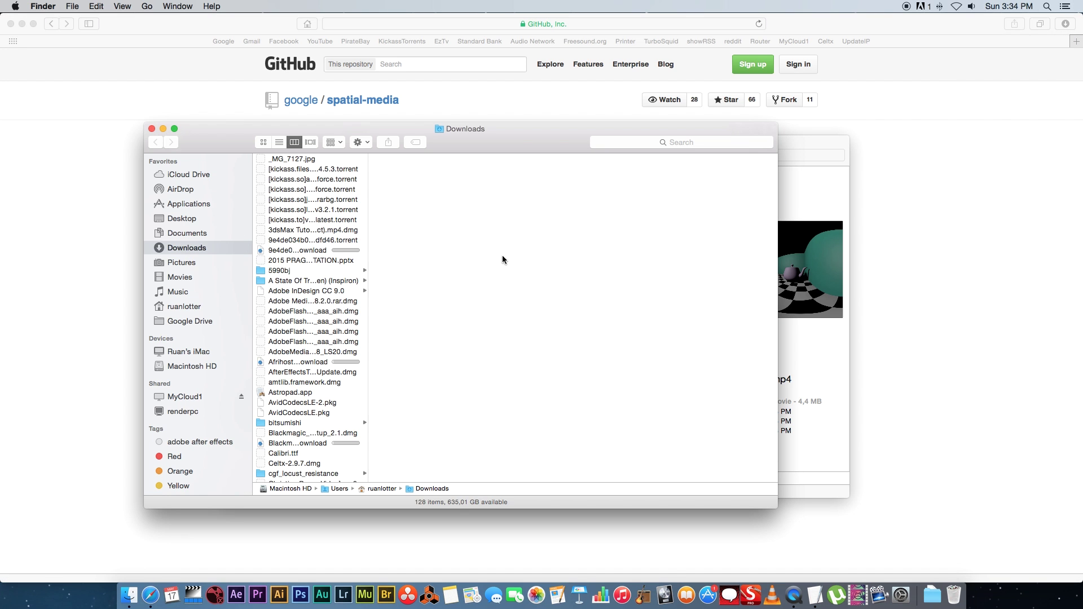
scroll(310, 395, down, 5)
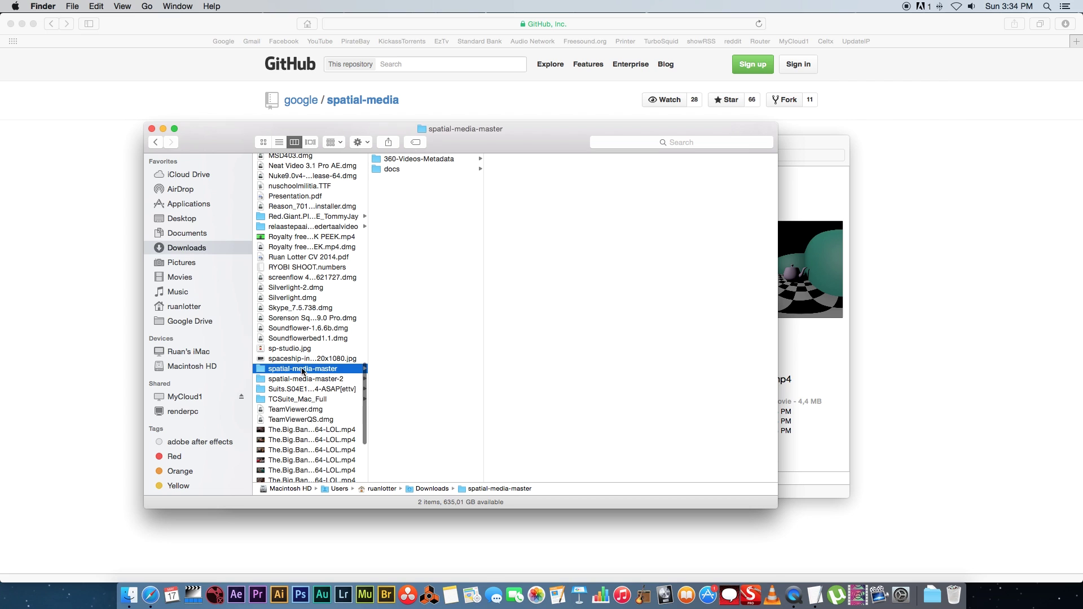
click(421, 160)
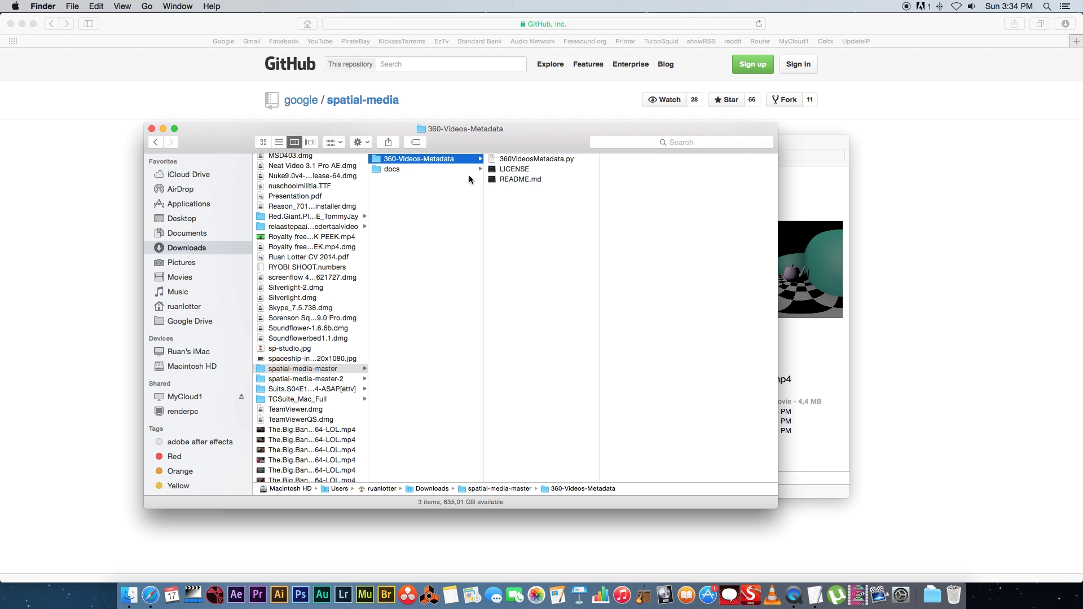
click(533, 160)
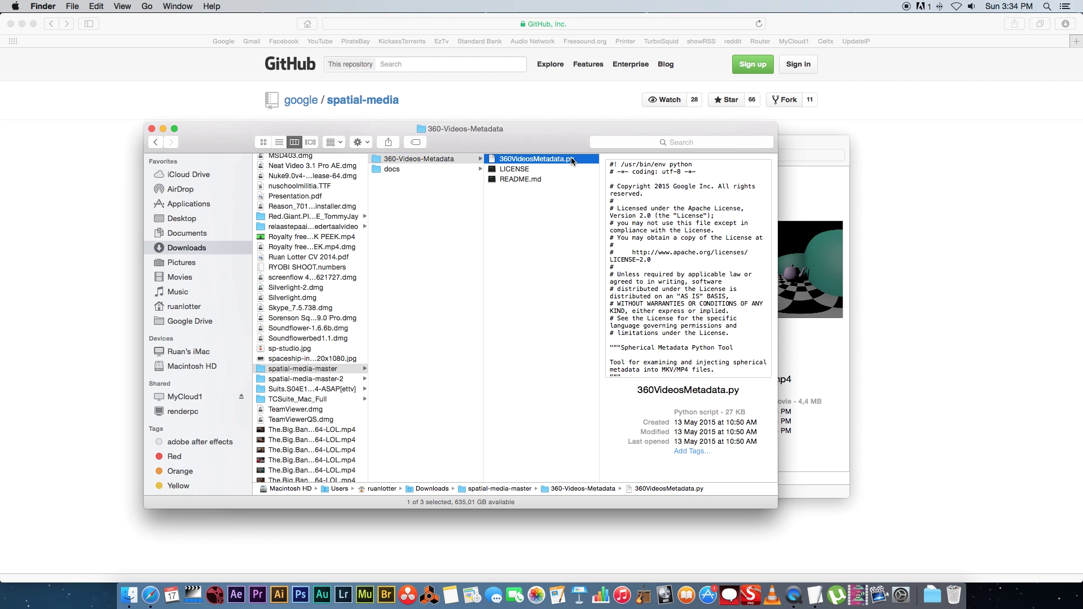
drag(546, 145, 638, 136)
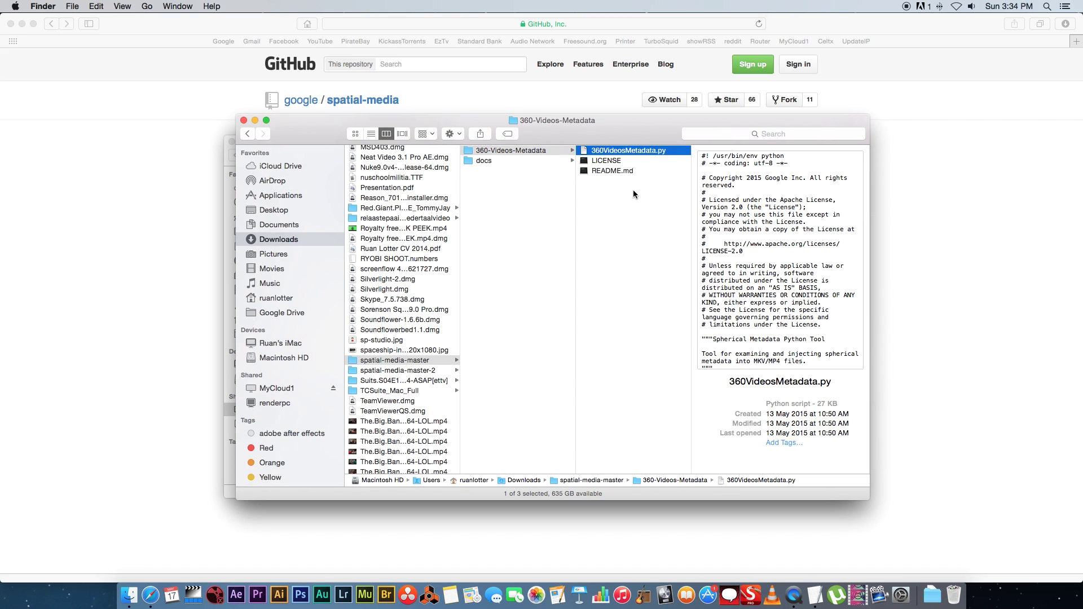
right_click(622, 151)
click(654, 286)
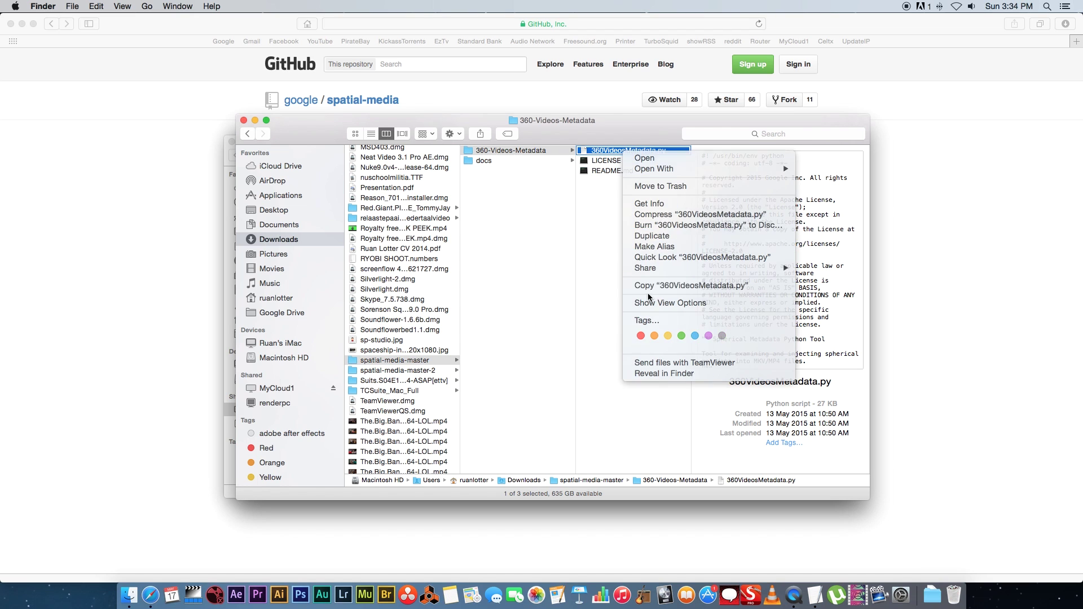
Step: Paste 360VideosMetadata.py into the home folder, replacing the older copy
click(146, 7)
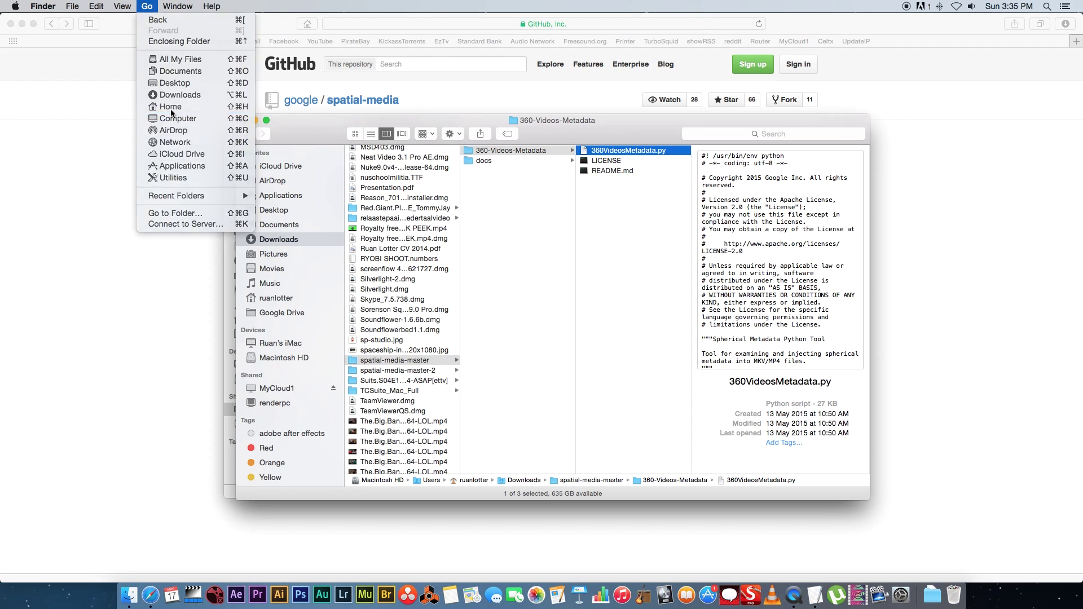
click(171, 108)
key(super+v)
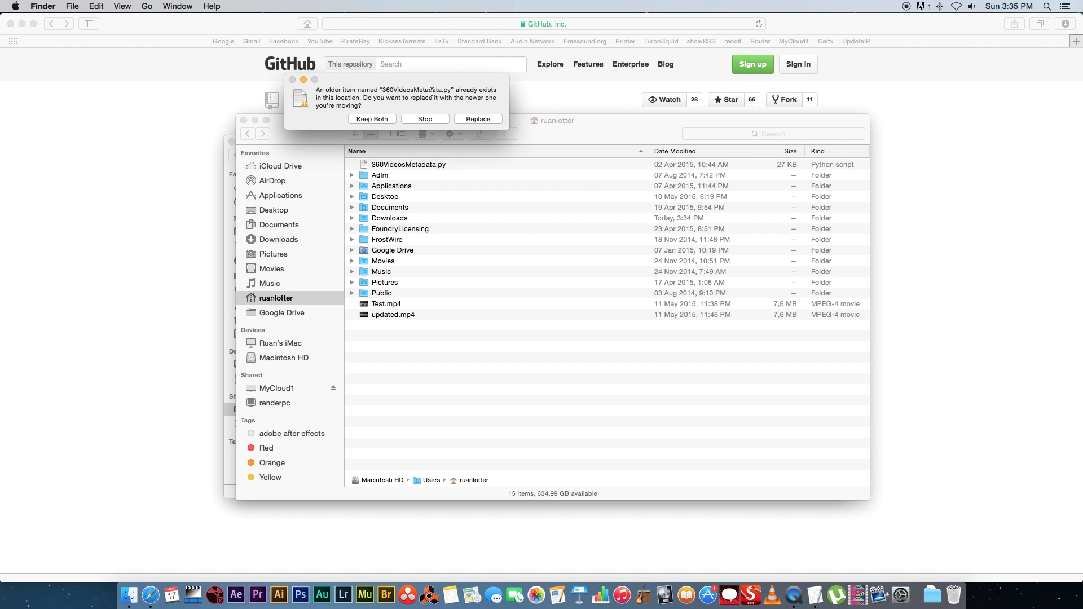
click(478, 119)
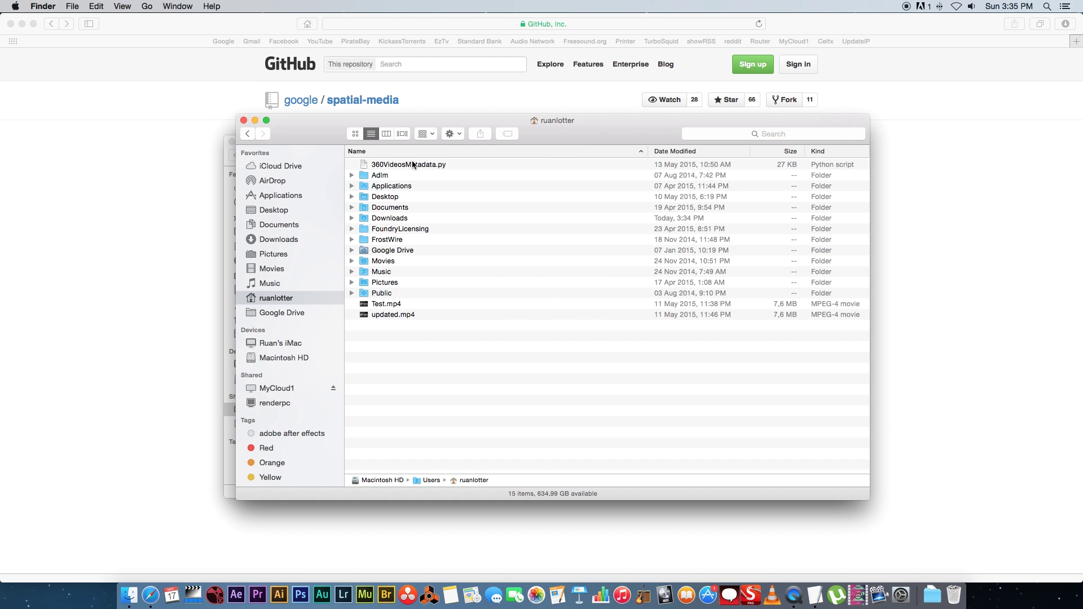
click(413, 164)
Step: Move the old Test.mp4 and updated.mp4 videos to the trash
drag(410, 353, 395, 308)
right_click(400, 312)
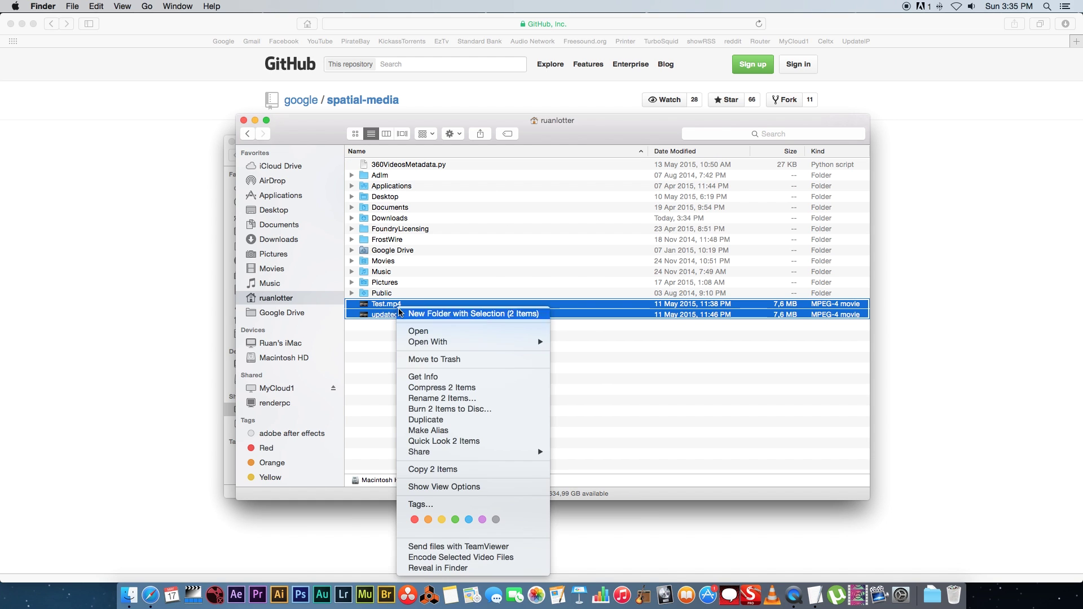
click(429, 359)
Step: Copy 360Render.mp4 from Tutorial - 360 Renders and paste it into the home folder
drag(608, 135, 768, 166)
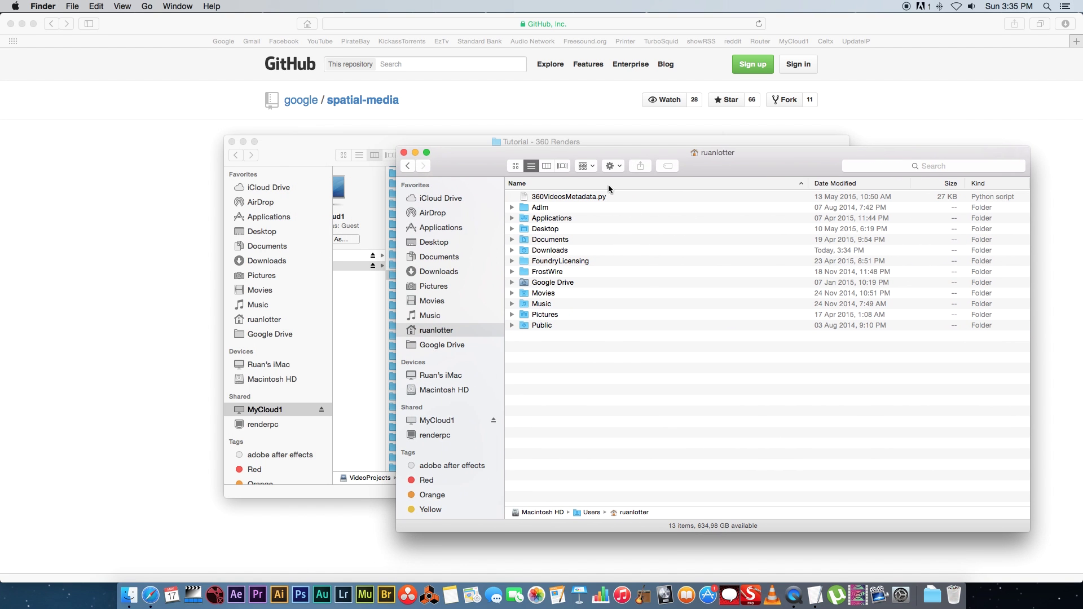
drag(596, 145, 345, 86)
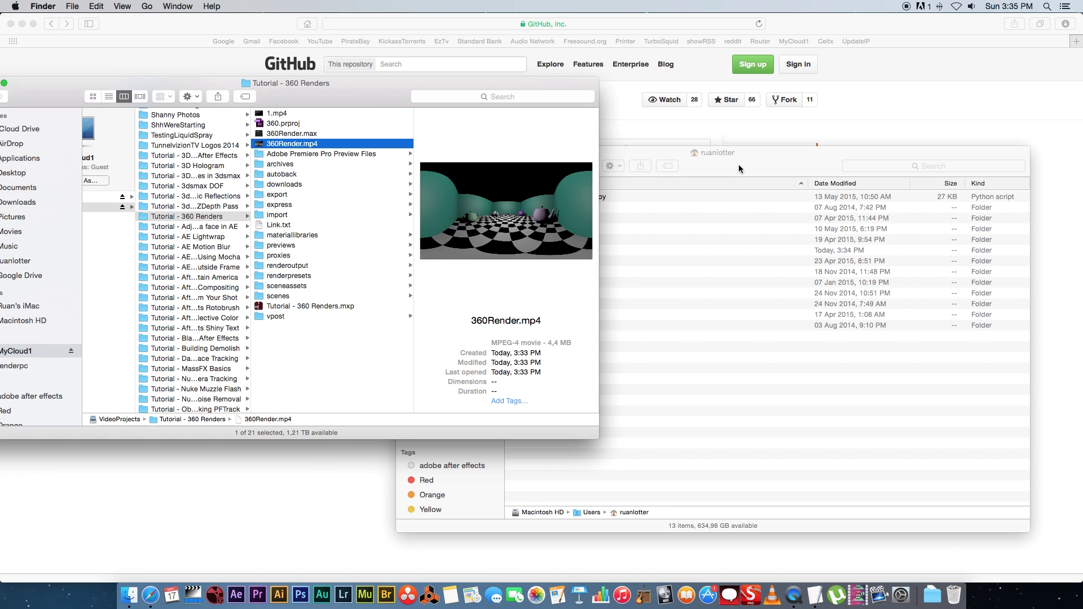
drag(740, 167, 753, 150)
click(342, 92)
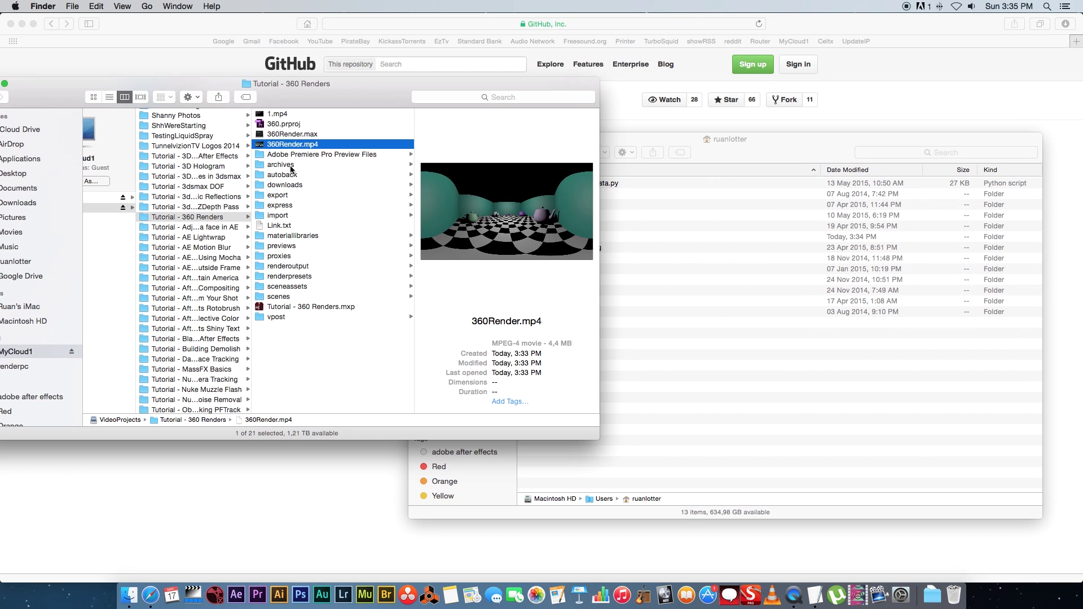
right_click(282, 149)
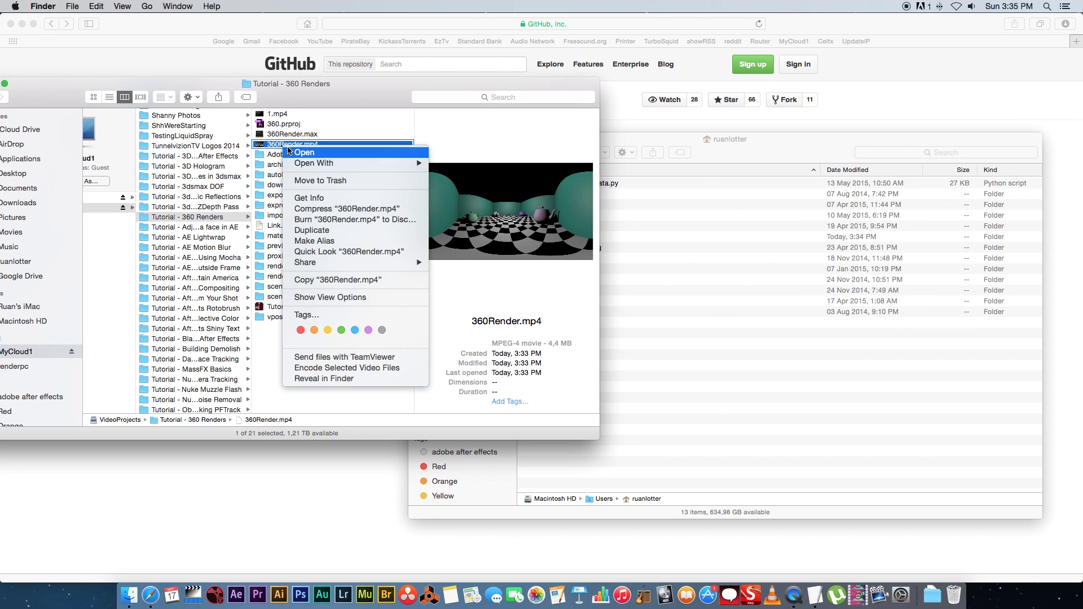
click(313, 280)
click(696, 359)
right_click(653, 373)
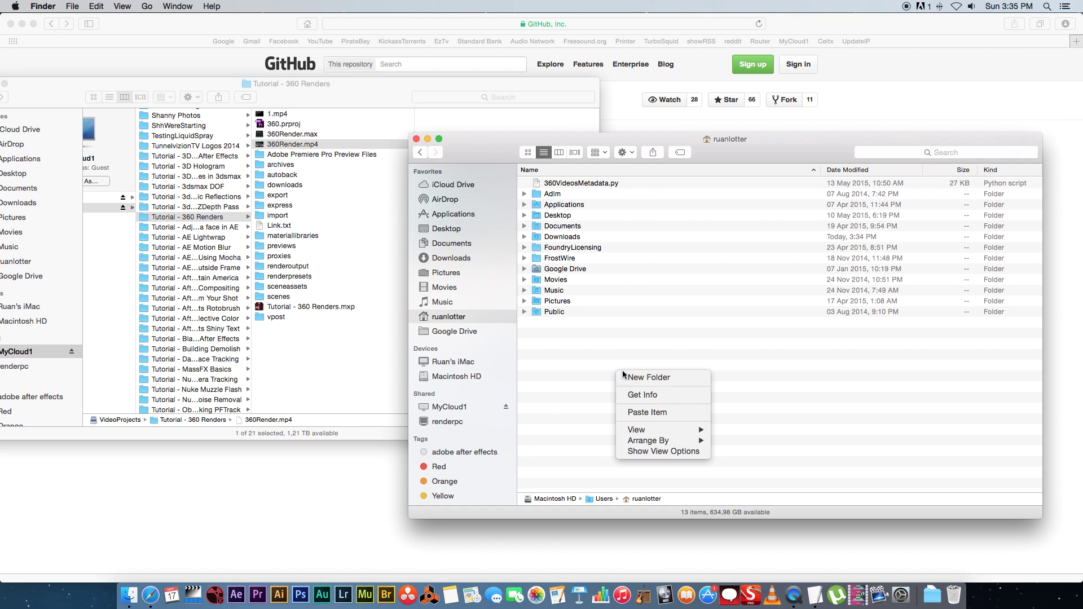
click(645, 353)
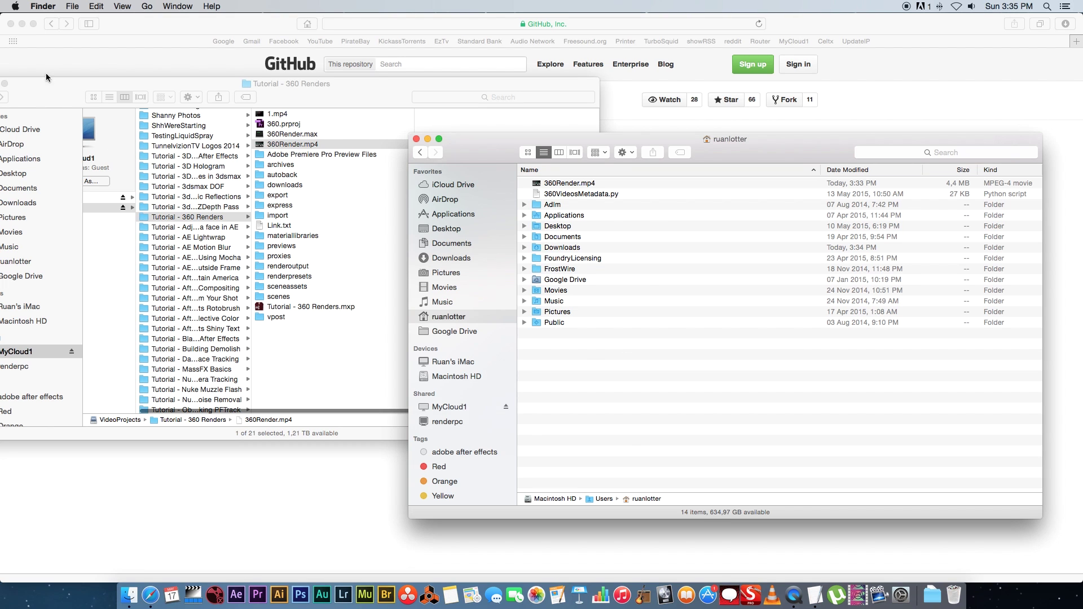
Step: Close the Tutorial - 360 Renders Finder window
drag(46, 82, 73, 82)
click(9, 83)
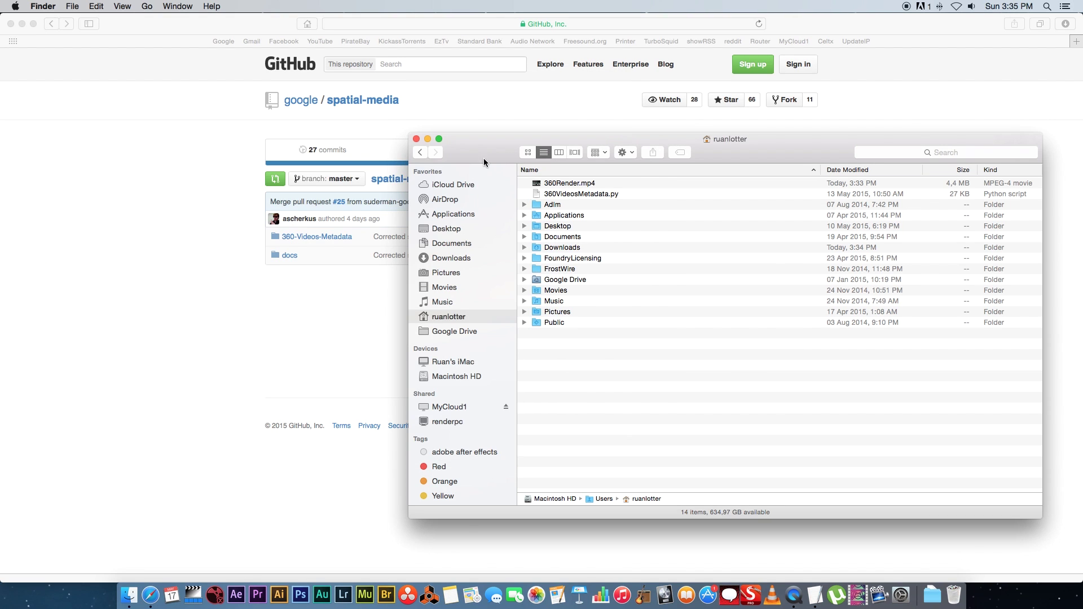
drag(484, 163, 227, 166)
Step: Launch Terminal through a Spotlight search for 'termi'
click(1047, 7)
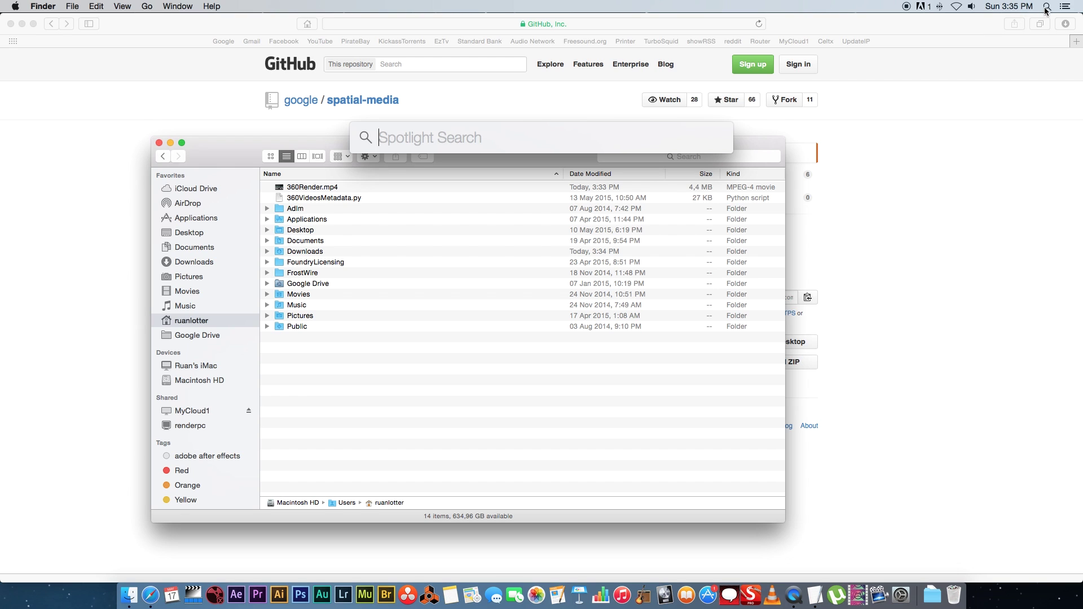
text(te)
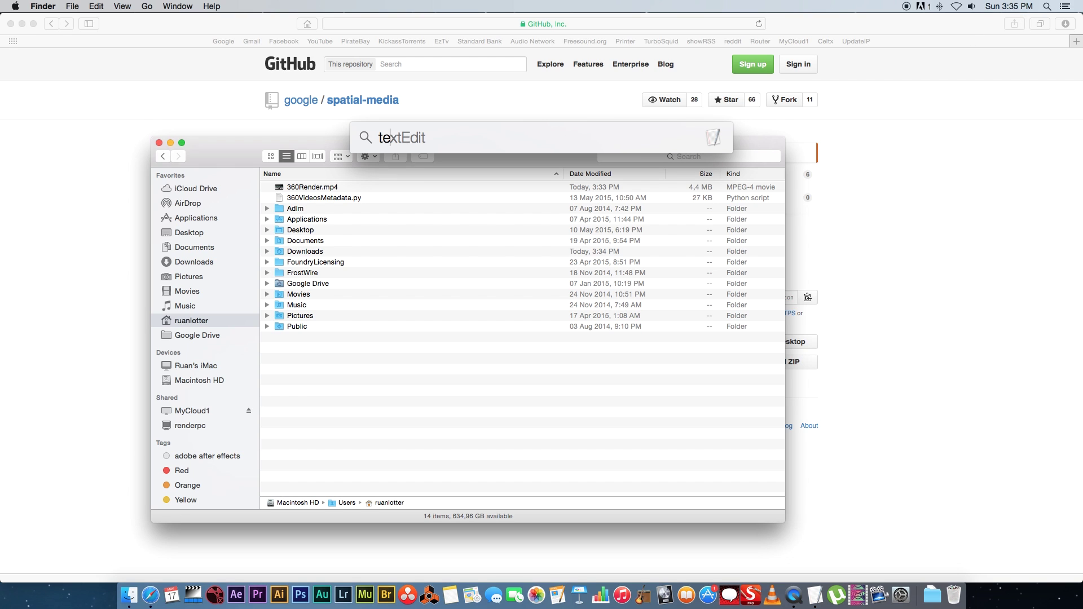
text(rmi)
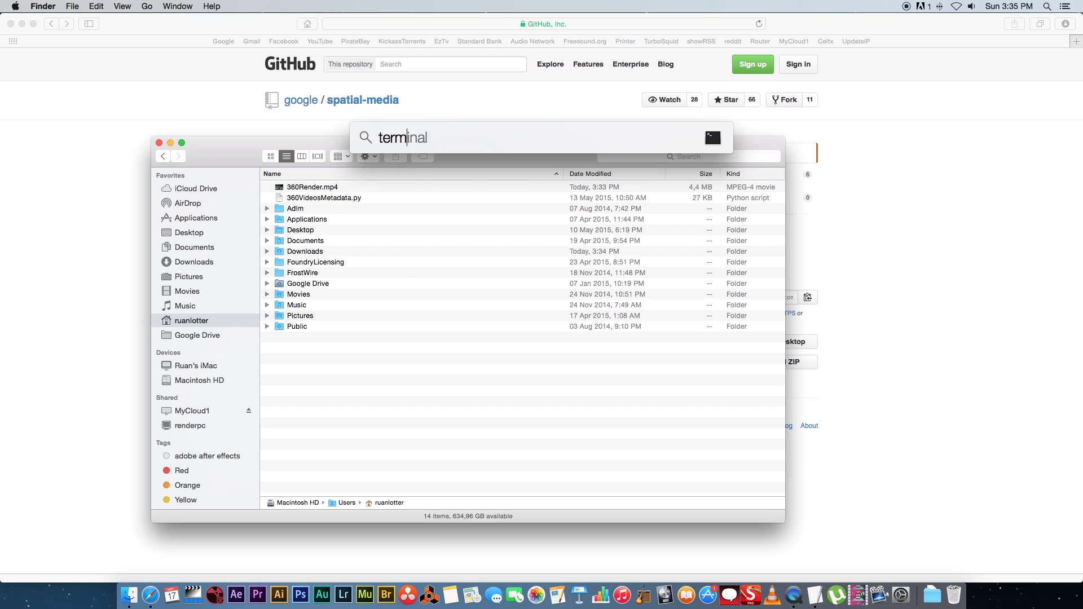
key(Return)
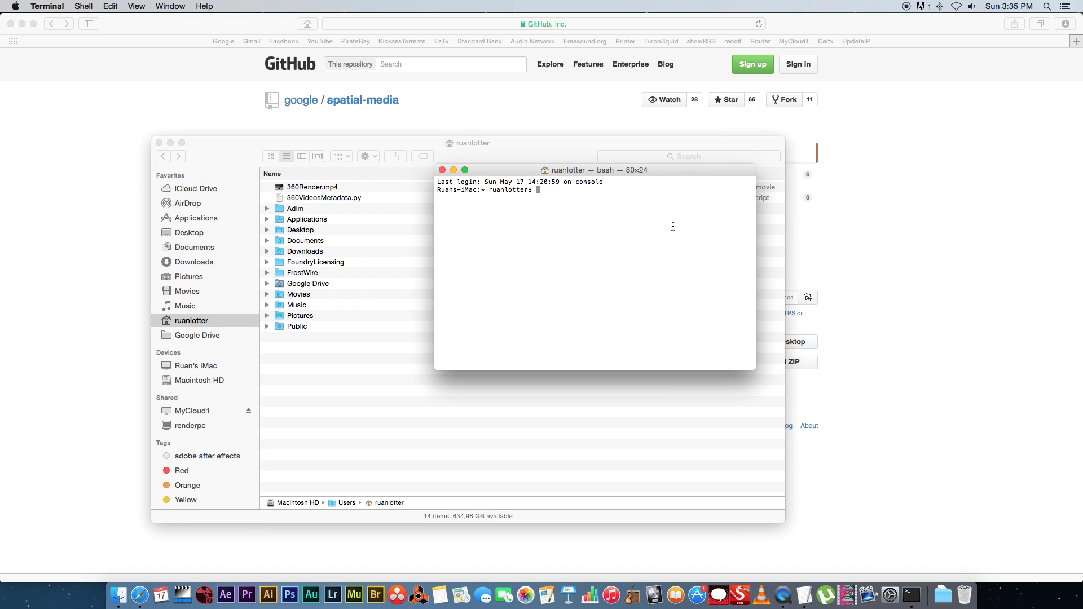
click(805, 595)
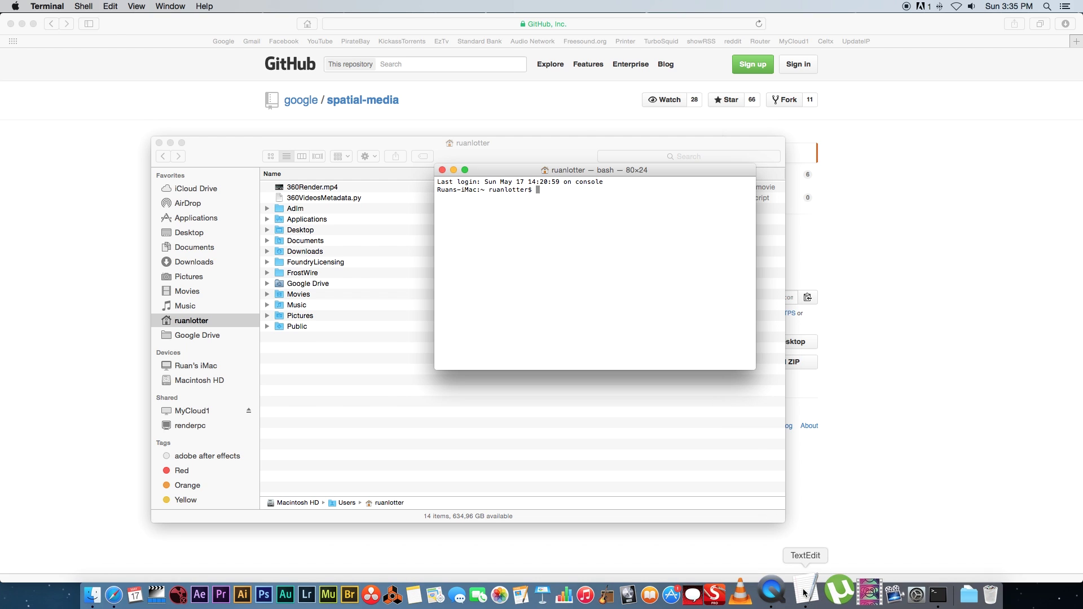
Step: Run the chmod a+x 360VideosMetadata.py line copied from Link.txt in Terminal
drag(545, 274, 623, 326)
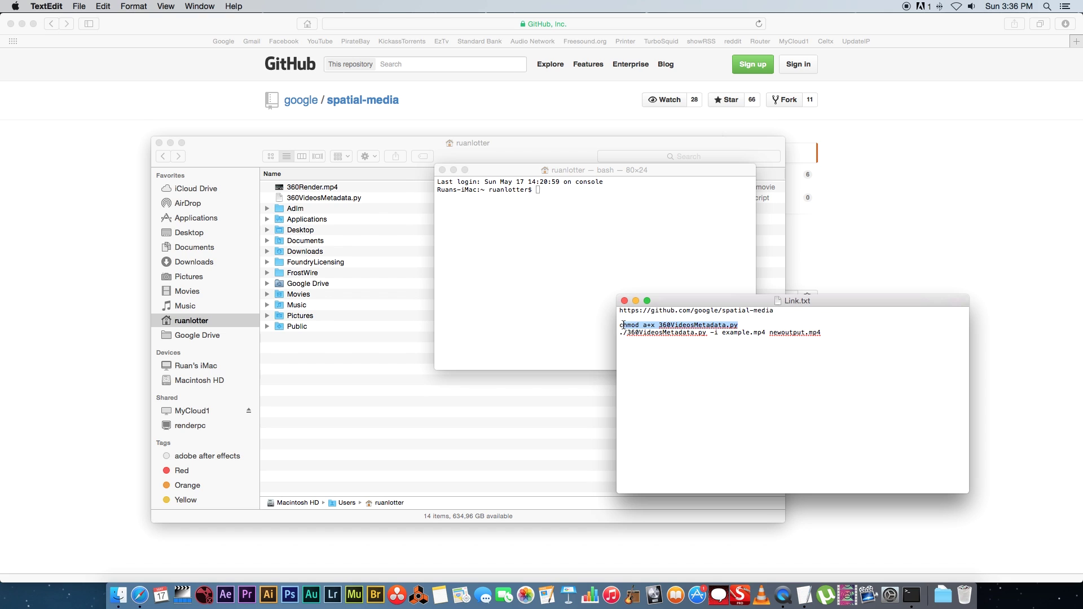
key(super+c)
drag(668, 172, 673, 156)
key(super+v)
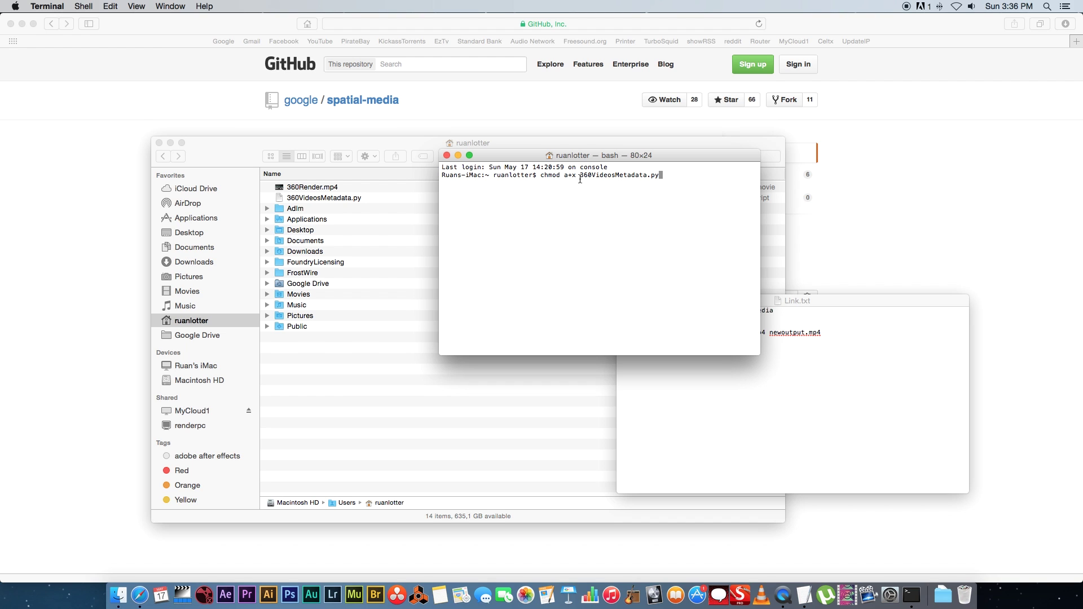
key(Return)
drag(685, 159, 692, 132)
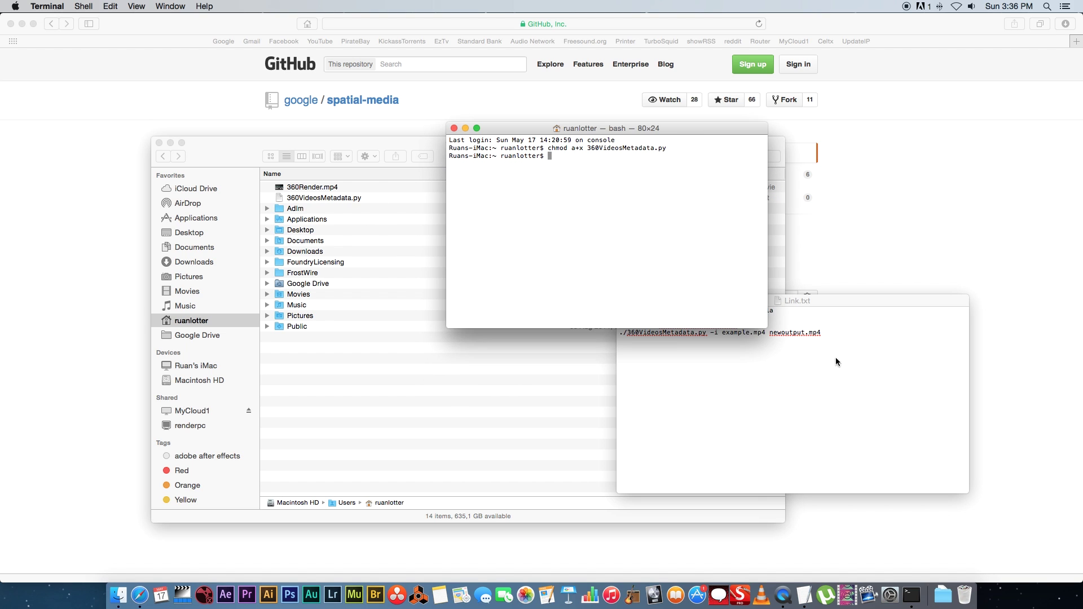
Step: Select the second command line in the Link.txt notes
click(823, 333)
drag(822, 333, 615, 335)
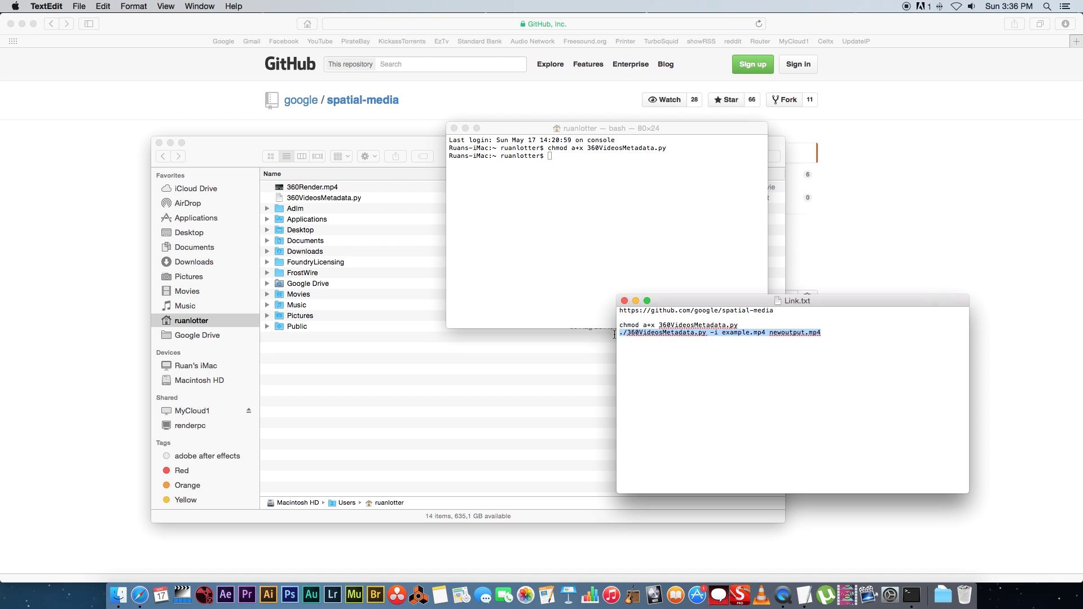
drag(681, 134, 662, 155)
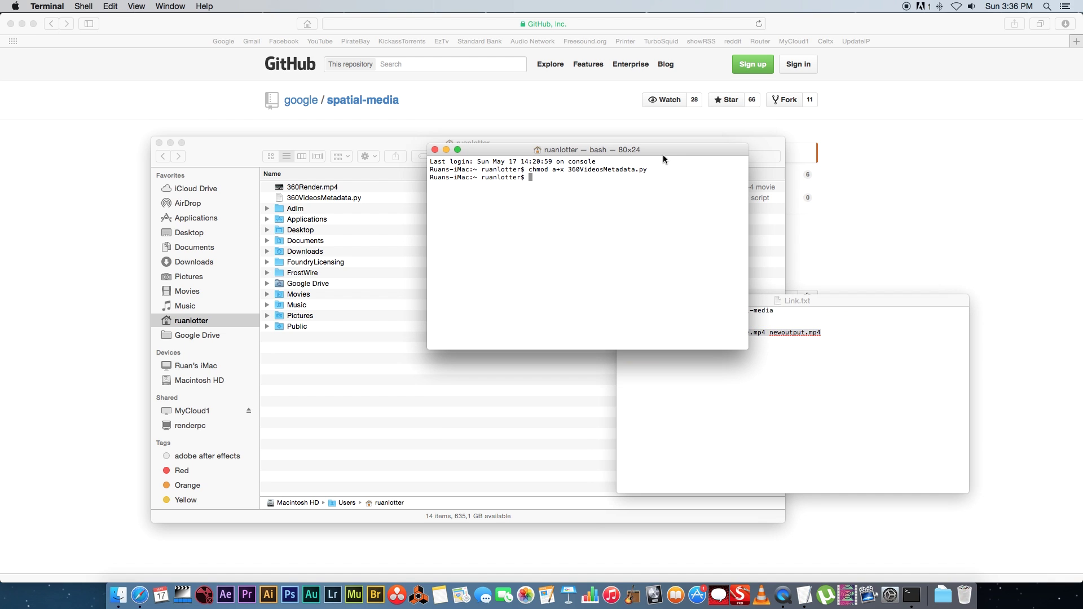
Step: Run ./360VideosMetadata.py -i 360Render.mp4 New360Render.mp4 to inject spherical metadata
key(super+v)
drag(634, 177, 658, 177)
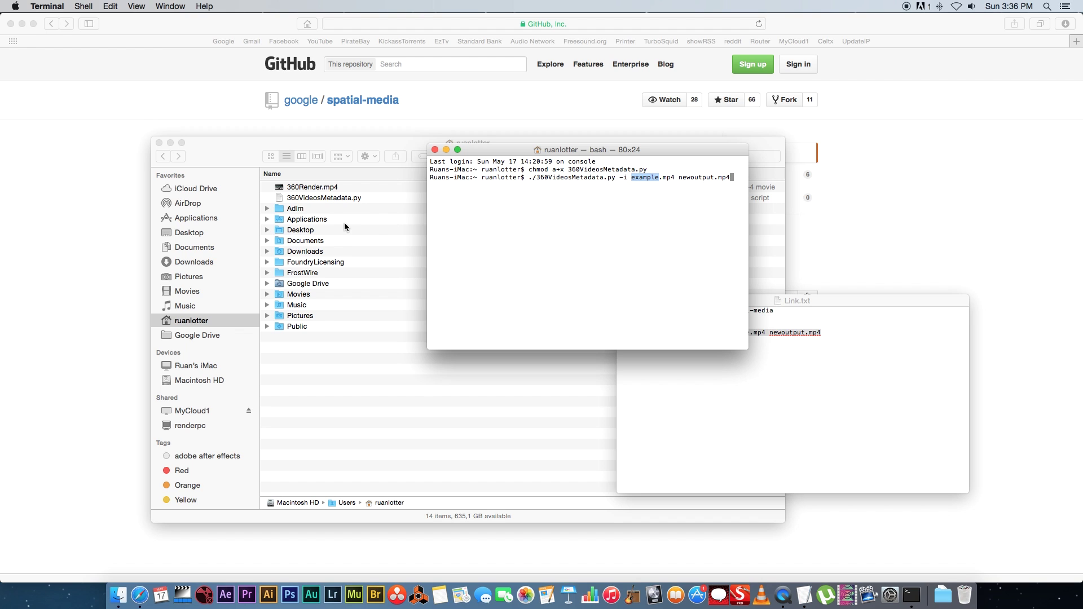
text(3)
key(BackSpace)
key(BackSpace)
key(BackSpace)
key(BackSpace)
key(BackSpace)
key(BackSpace)
key(BackSpace)
key(BackSpace)
key(BackSpace)
key(BackSpace)
key(BackSpace)
key(BackSpace)
key(BackSpace)
key(BackSpace)
key(BackSpace)
key(BackSpace)
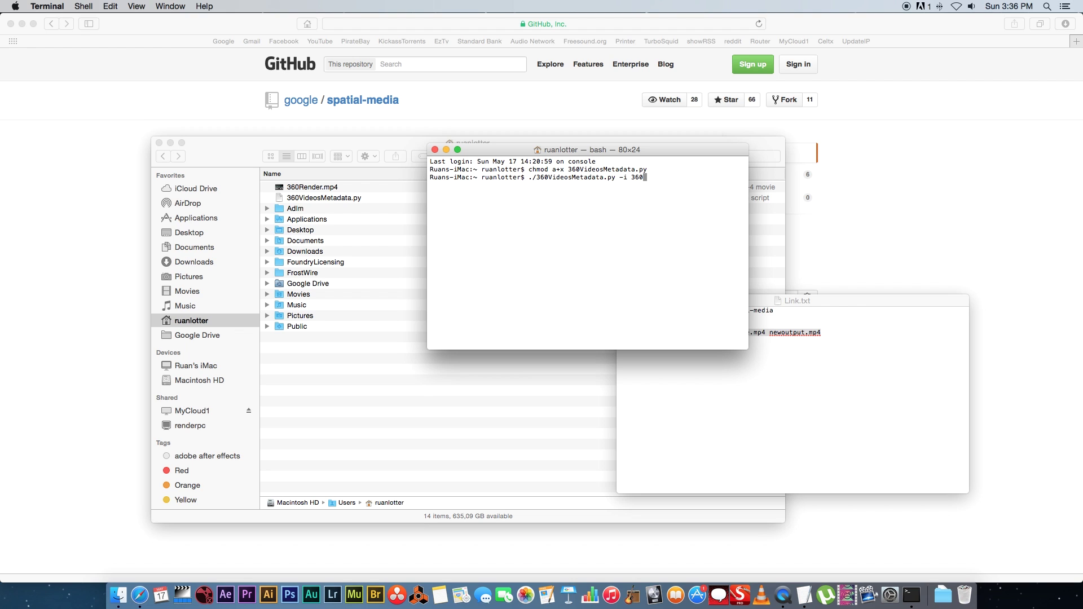
text(Render.mp4)
text(New360Render.mp4)
key(Return)
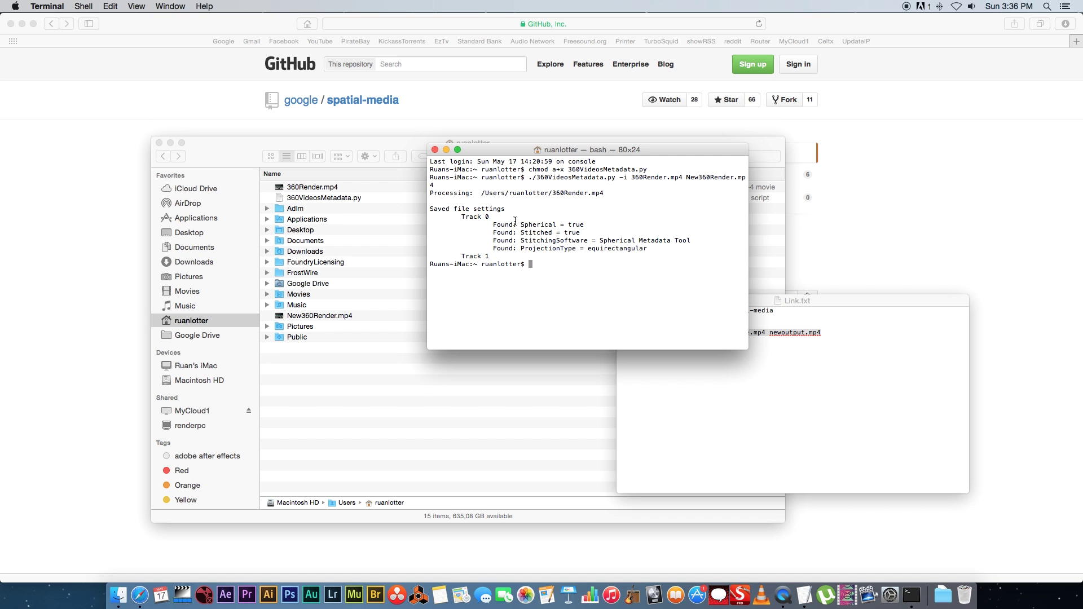
drag(552, 151, 599, 153)
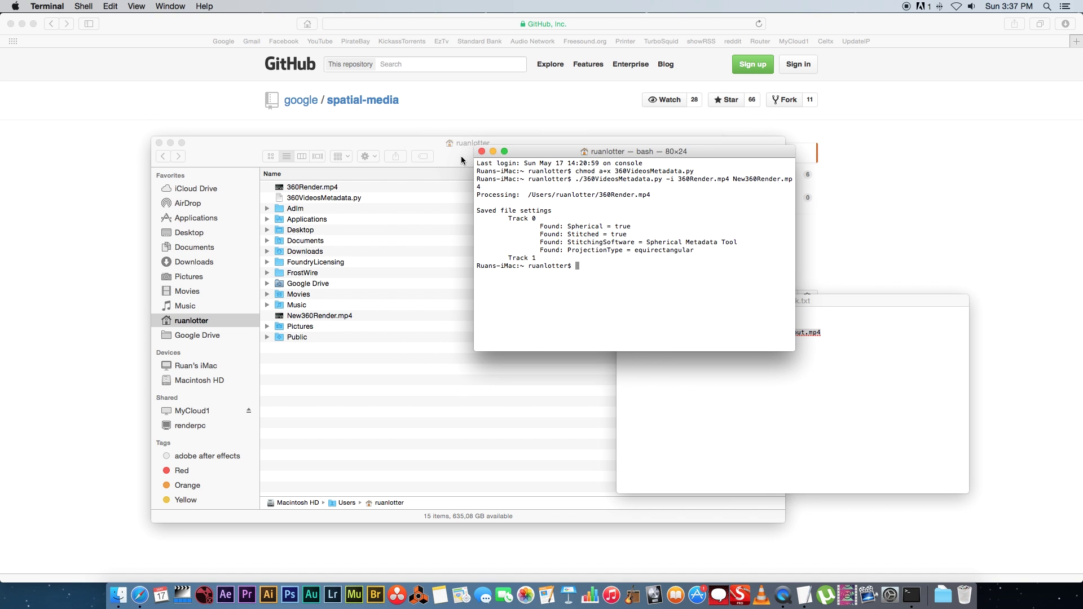
Step: Quick Look New360Render.mp4 in the home folder to check the teapot panorama
drag(462, 156, 471, 138)
click(329, 299)
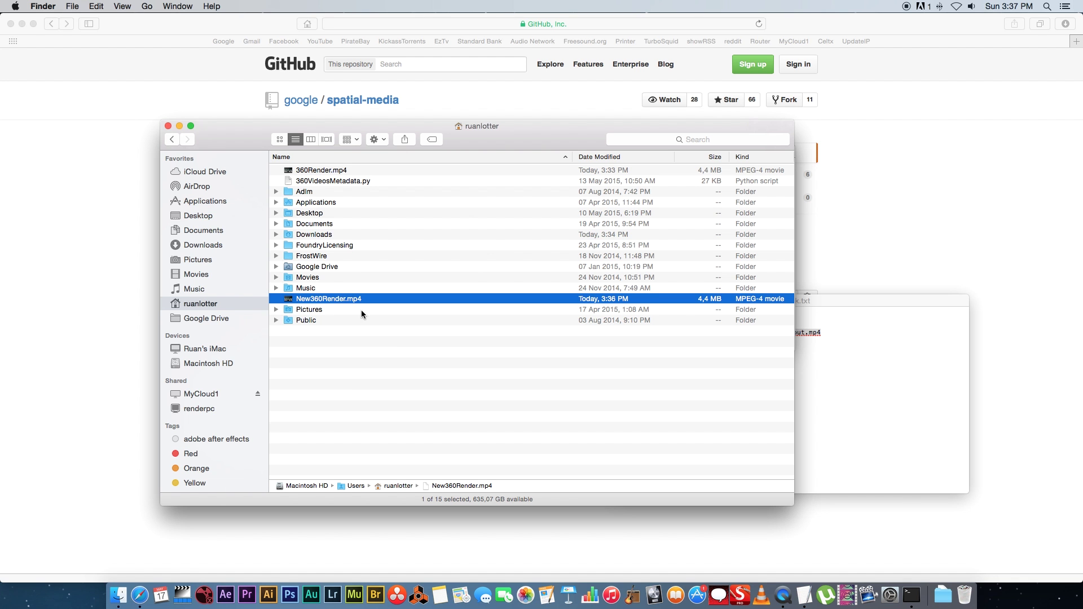
key(space)
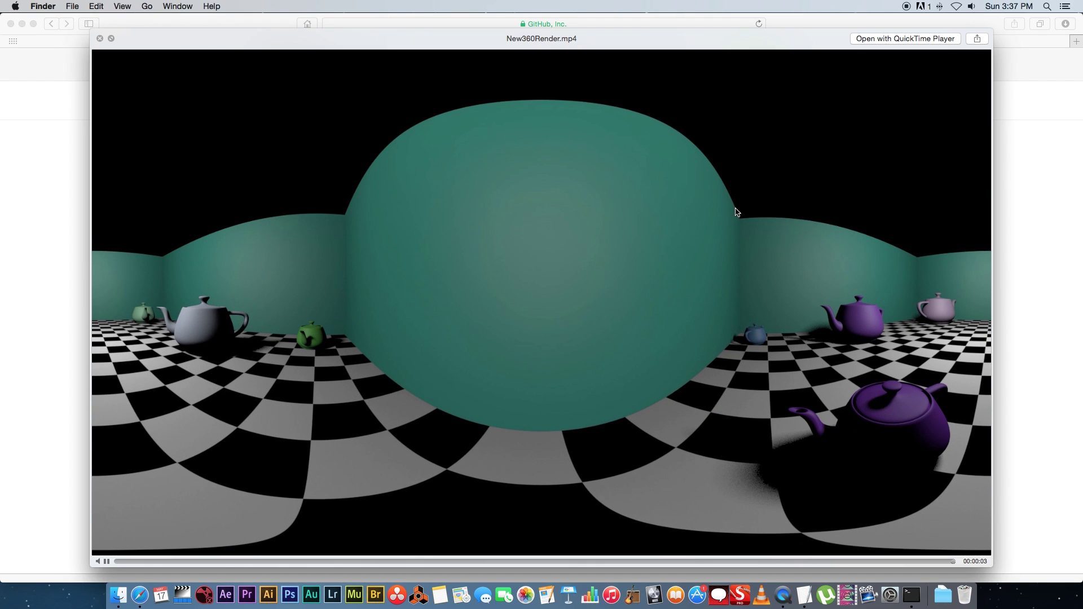
key(space)
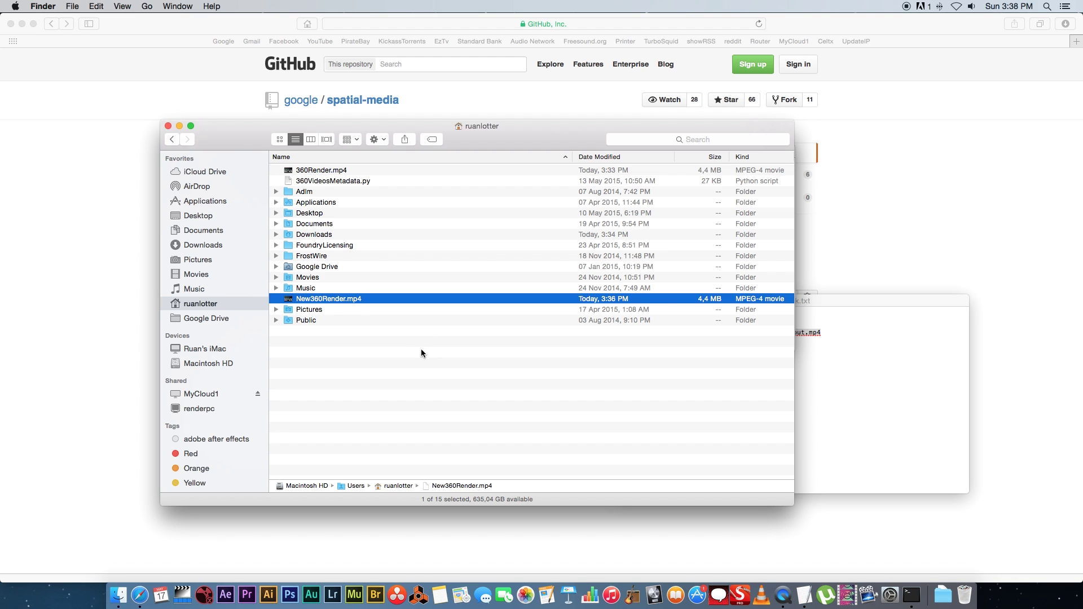
click(437, 353)
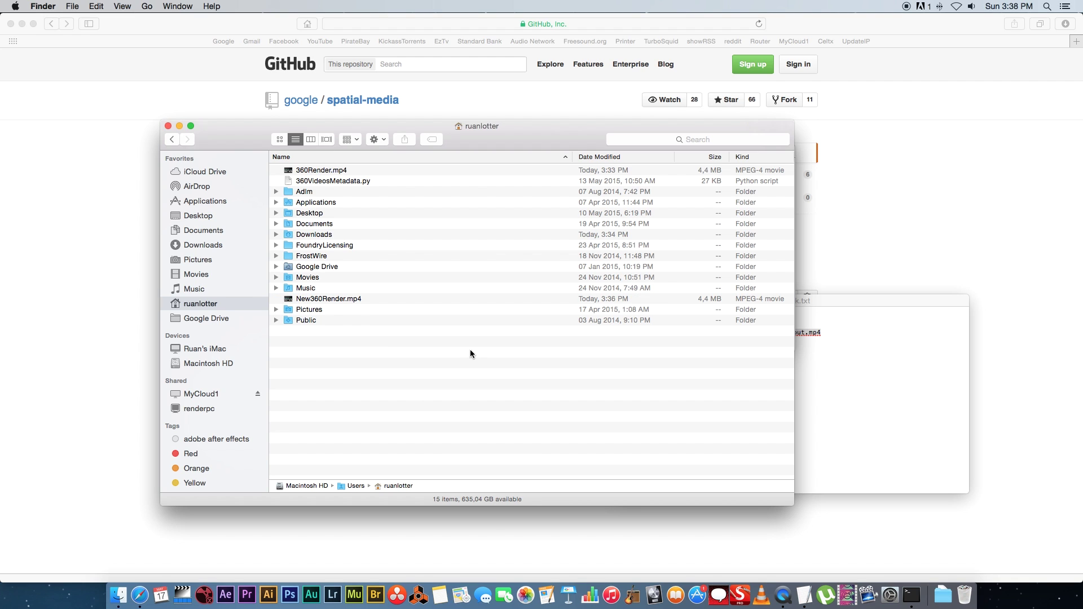
drag(836, 299, 831, 300)
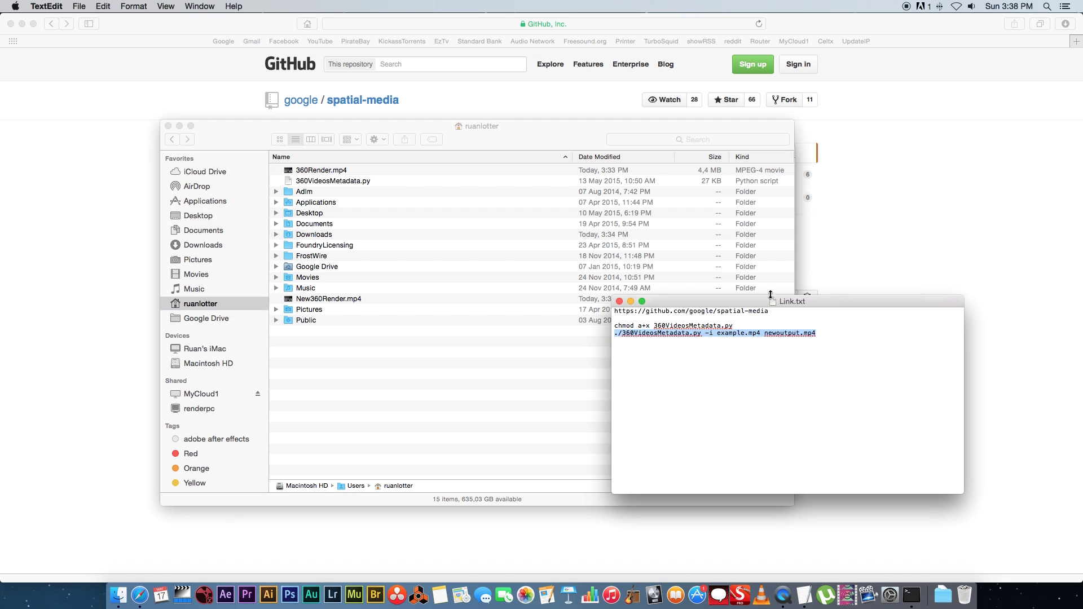
click(513, 366)
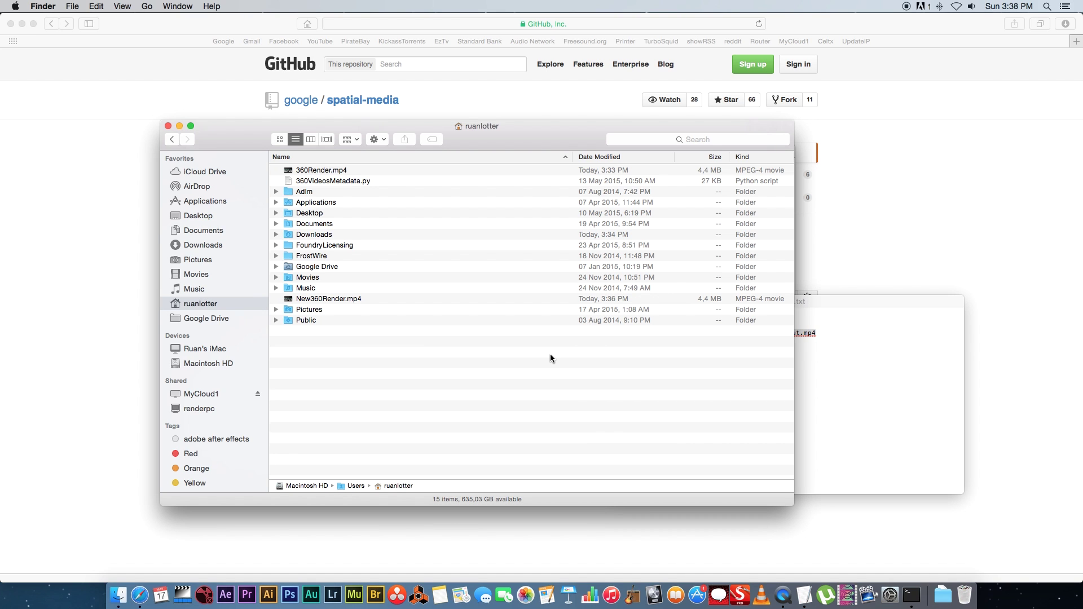